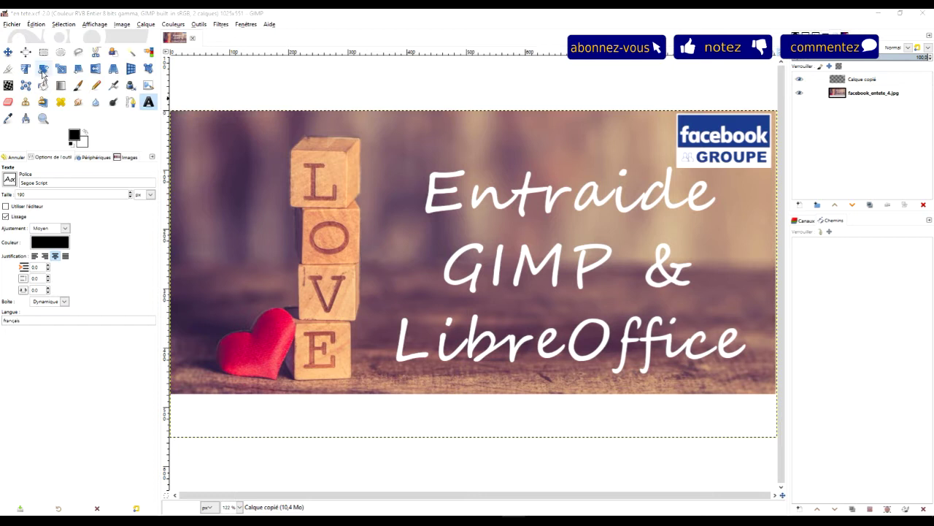
Copy the personal GIMP fonts folder path from the Preferences Folders > Fonts settings.
{"action": "left_click", "coordinate": [36, 25]}
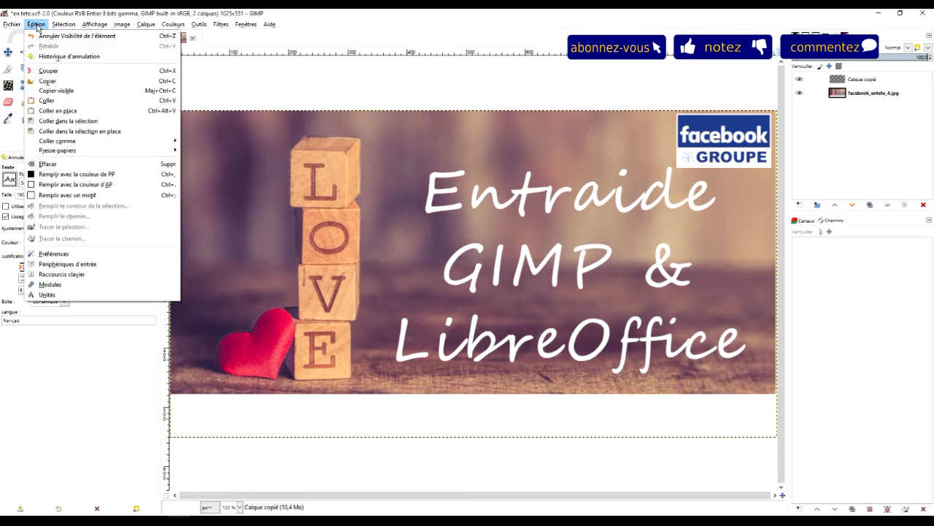
{"action": "left_click", "coordinate": [71, 255]}
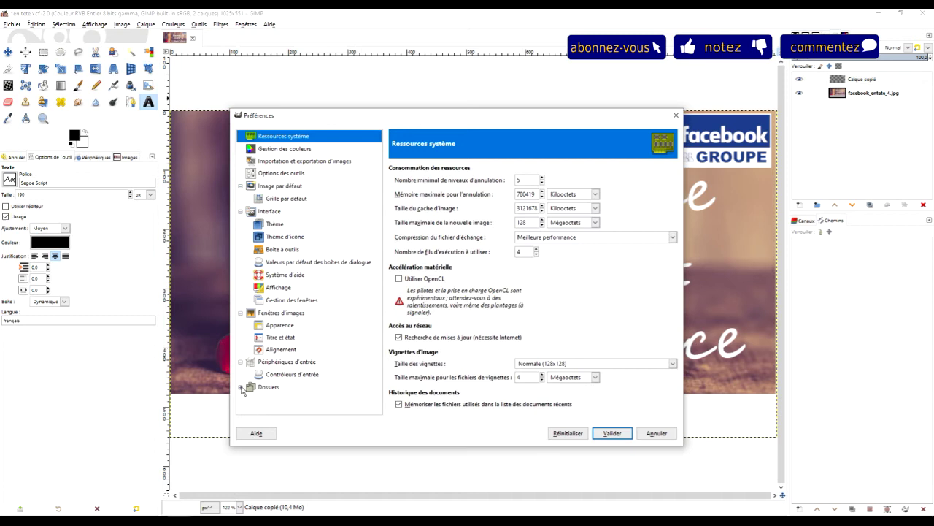
{"action": "left_click", "coordinate": [241, 388]}
{"action": "scroll", "coordinate": [350, 320], "scroll_direction": "down", "scroll_amount": 4}
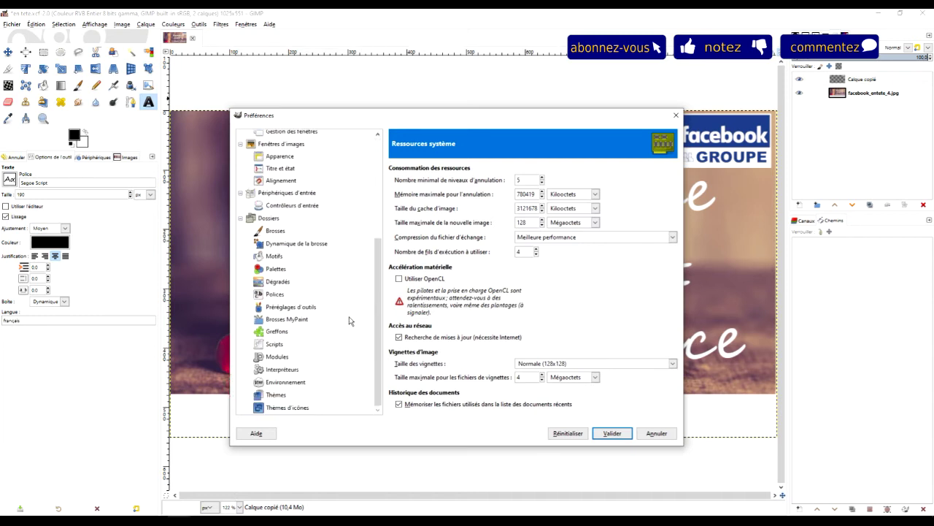
{"action": "left_click", "coordinate": [275, 295]}
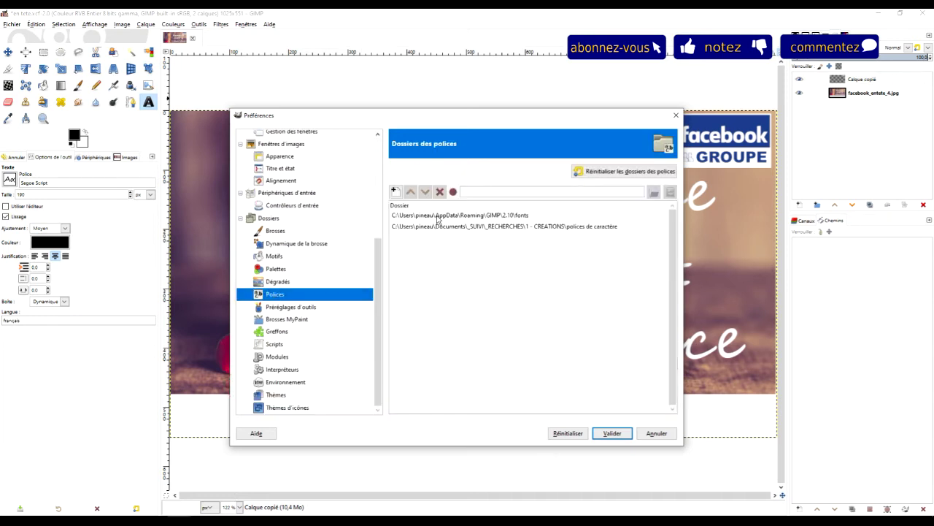
{"action": "left_click", "coordinate": [443, 216]}
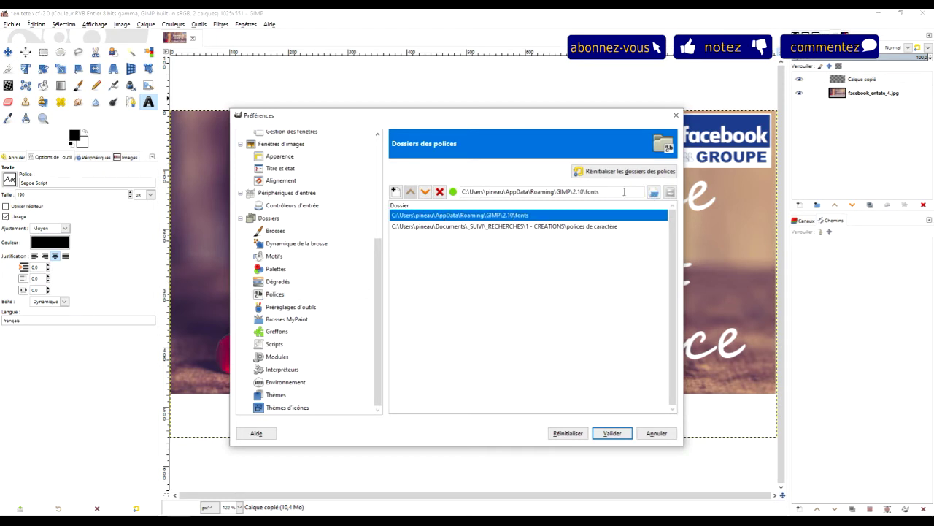
{"action": "triple_click", "coordinate": [624, 192]}
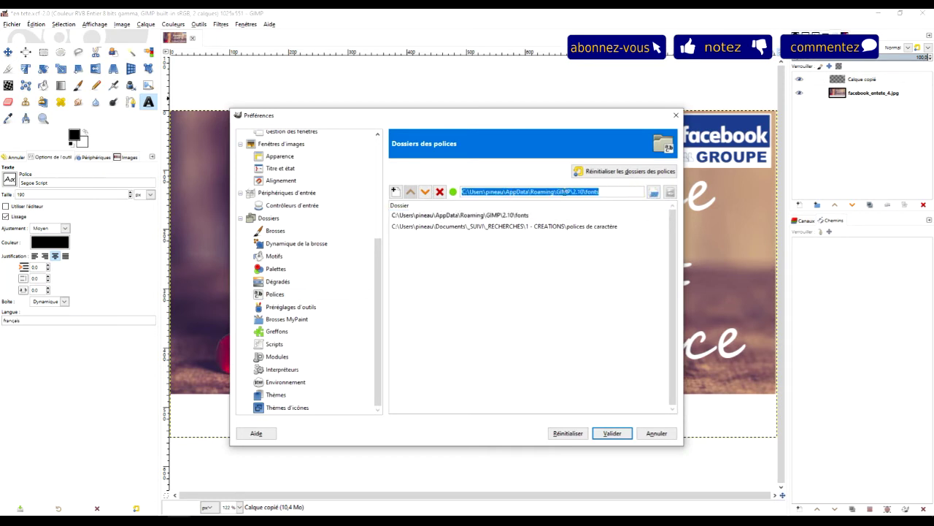
{"action": "right_click", "coordinate": [565, 192]}
{"action": "left_click", "coordinate": [585, 207]}
{"action": "right_click", "coordinate": [530, 192]}
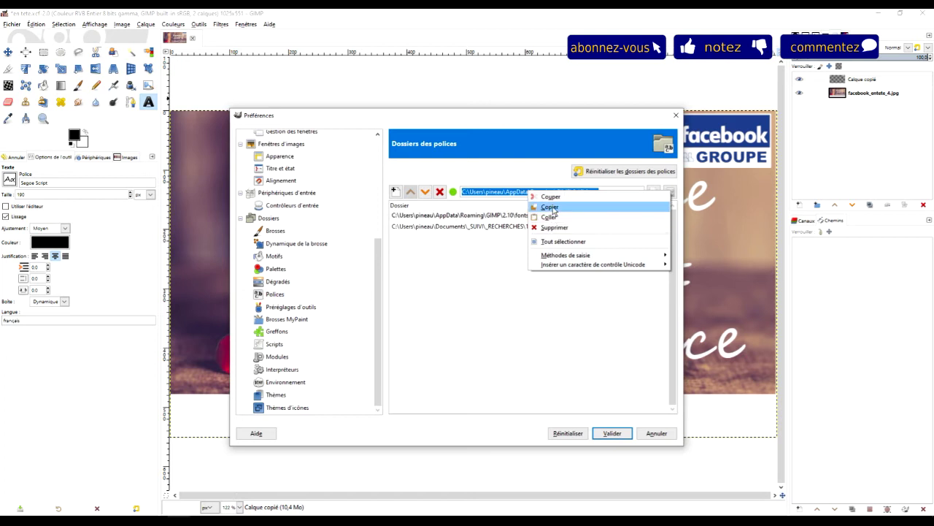
{"action": "left_click", "coordinate": [552, 207]}
{"action": "left_click", "coordinate": [656, 433]}
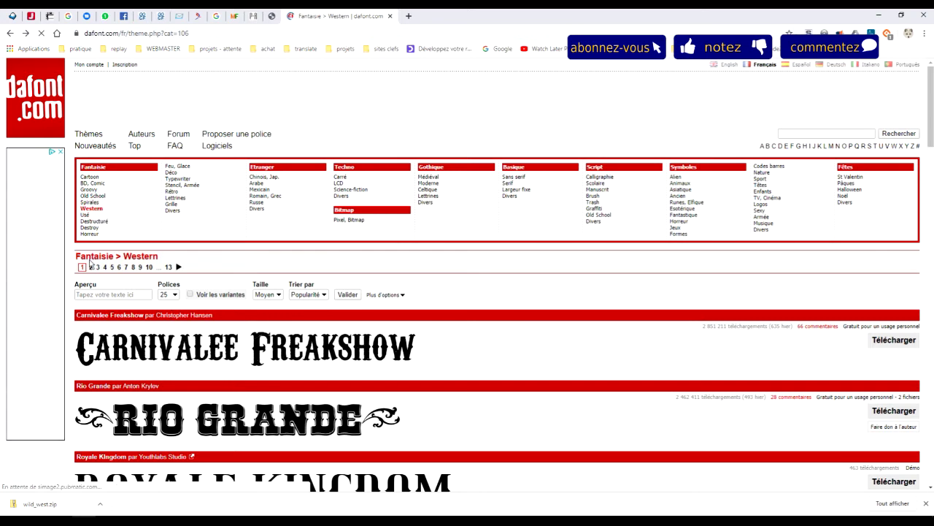
Filter dafont's Western fonts to free licences and download the Wild West font.
{"action": "left_click", "coordinate": [383, 295]}
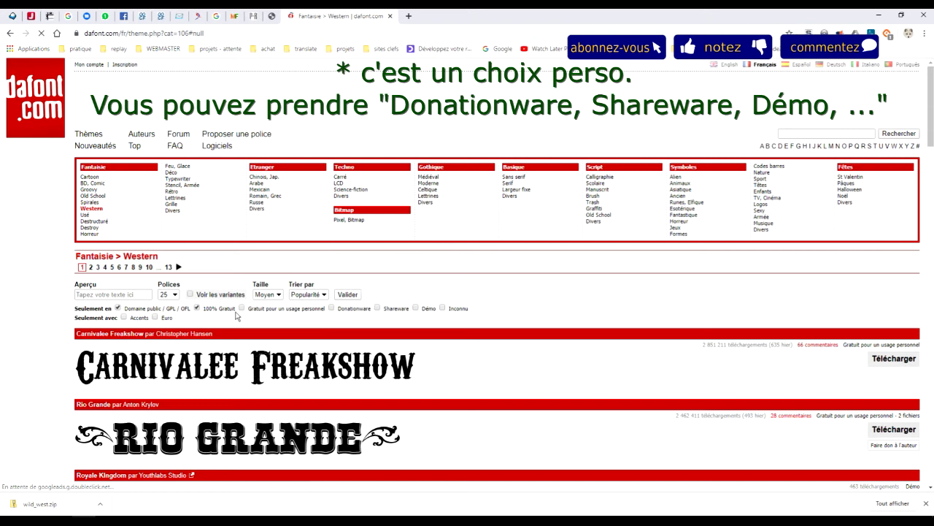
{"action": "left_click", "coordinate": [347, 294]}
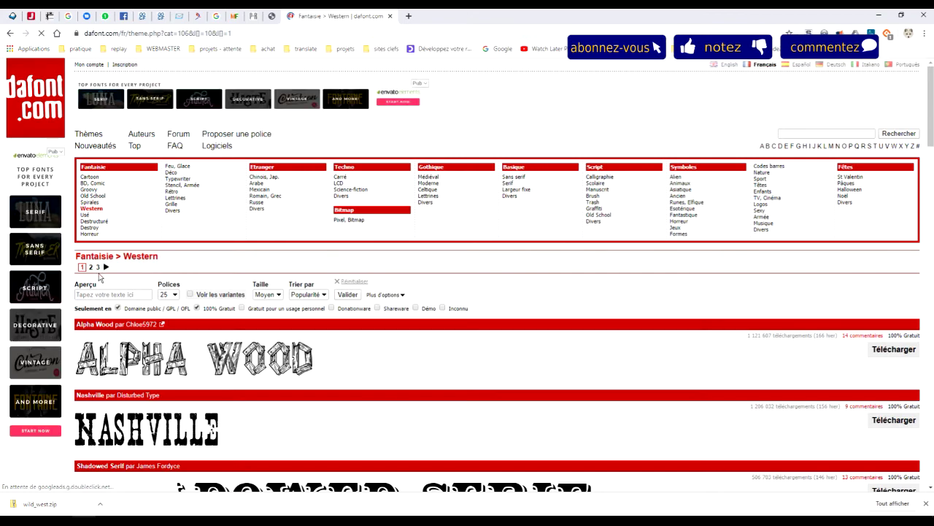
{"action": "scroll", "coordinate": [626, 264], "scroll_direction": "down", "scroll_amount": 5}
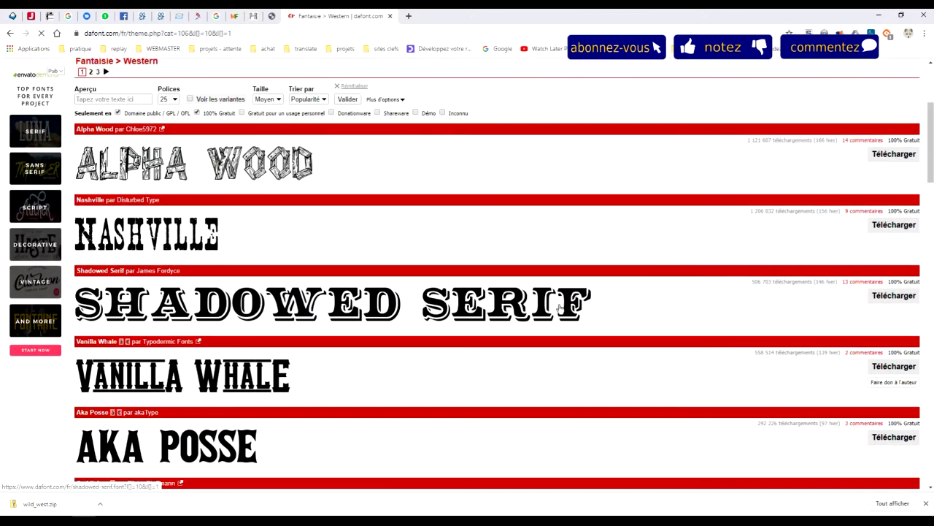
{"action": "scroll", "coordinate": [625, 263], "scroll_direction": "down", "scroll_amount": 1}
{"action": "scroll", "coordinate": [627, 255], "scroll_direction": "down", "scroll_amount": 3}
{"action": "scroll", "coordinate": [630, 233], "scroll_direction": "down", "scroll_amount": 2}
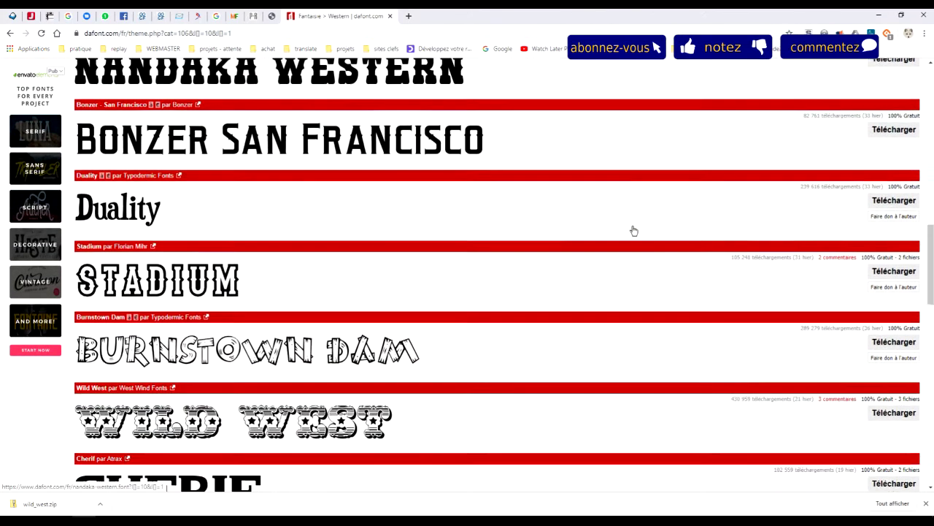
{"action": "scroll", "coordinate": [633, 230], "scroll_direction": "down", "scroll_amount": 3}
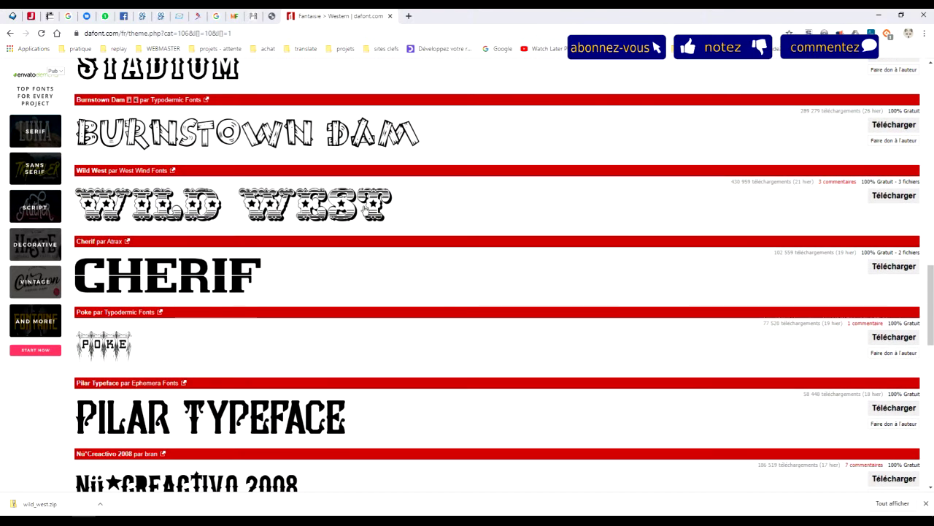
{"action": "left_click", "coordinate": [899, 202]}
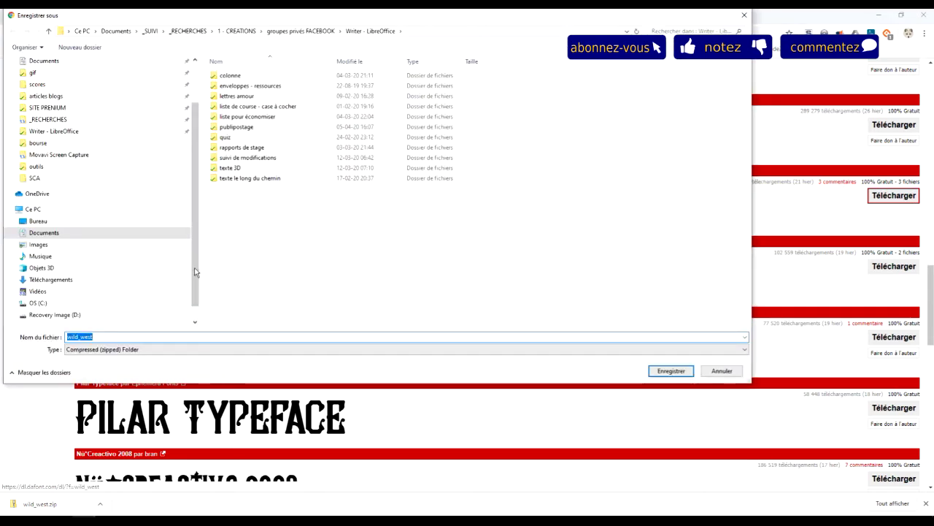
Save wild_west.zip into the pasted GIMP 2.10 fonts path and show it in its folder.
{"action": "left_click", "coordinate": [424, 31]}
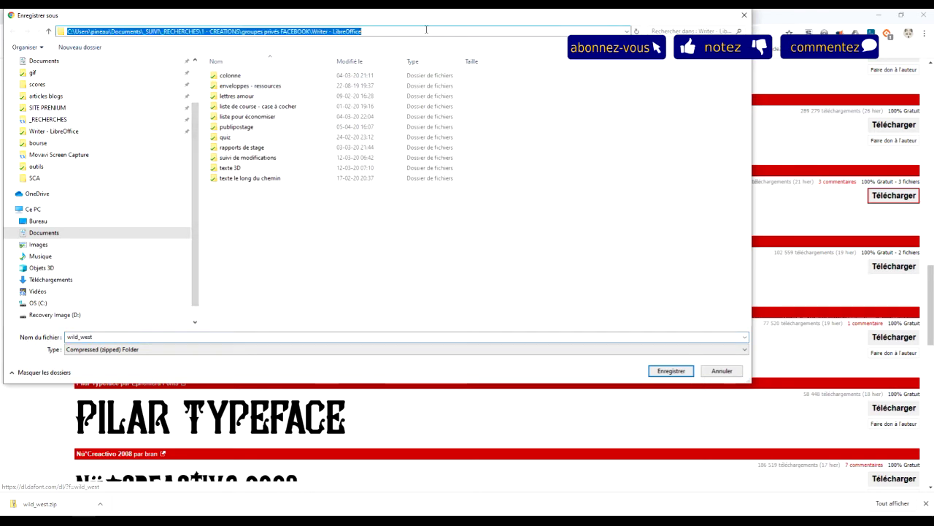
{"action": "right_click", "coordinate": [422, 30]}
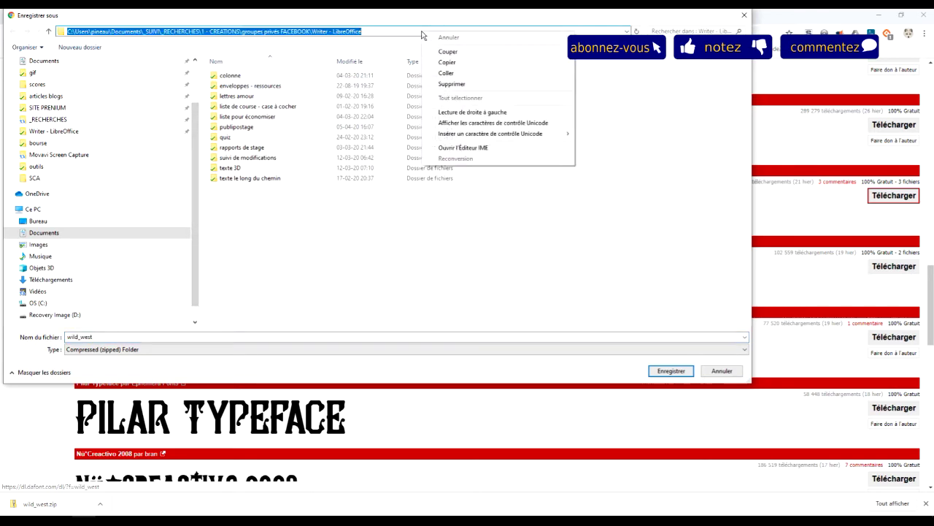
{"action": "left_click", "coordinate": [451, 74]}
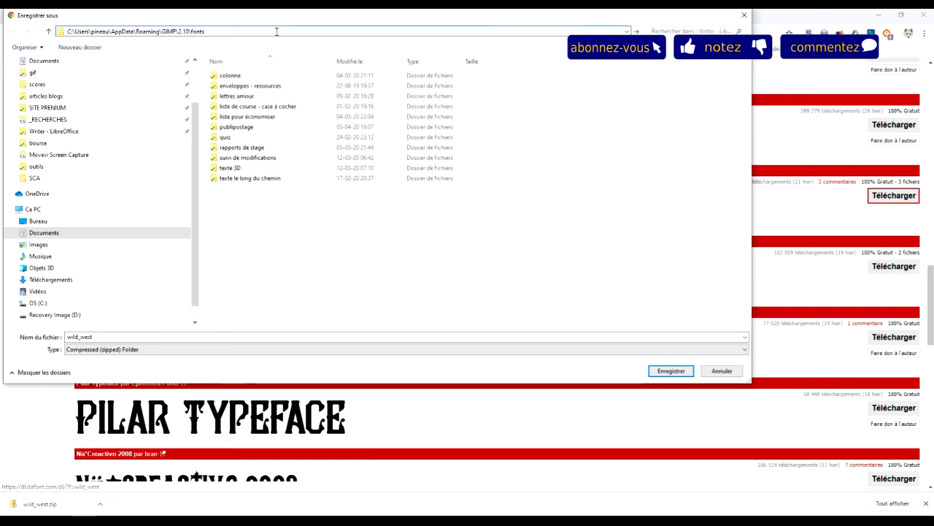
{"action": "key", "text": "Return"}
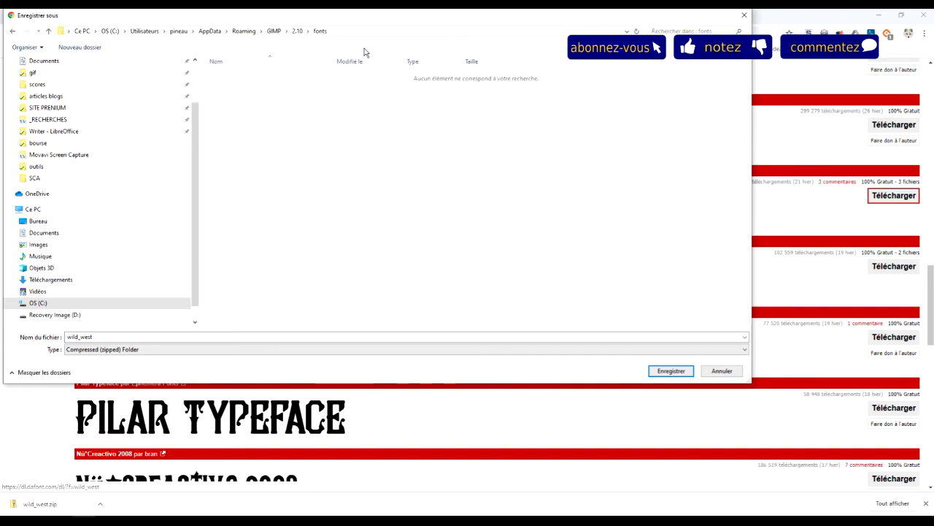
{"action": "left_click", "coordinate": [671, 371]}
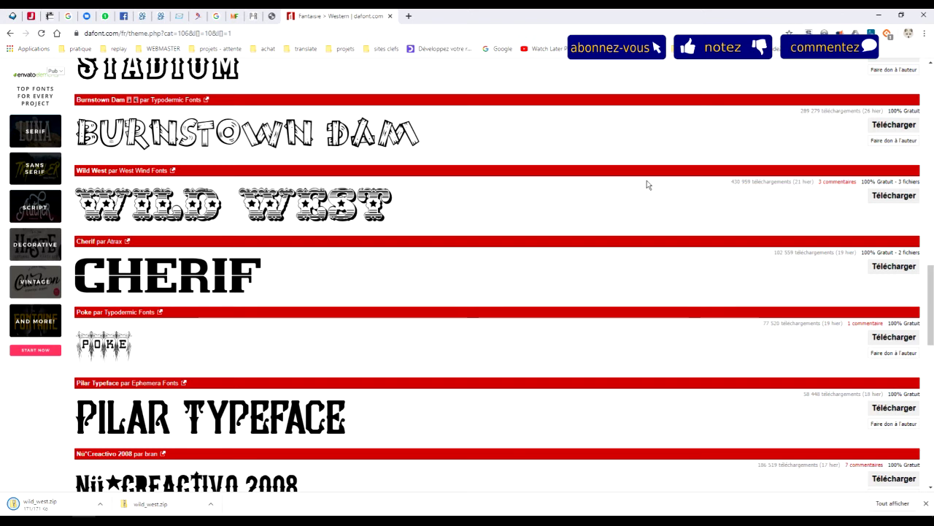
{"action": "left_click", "coordinate": [101, 505]}
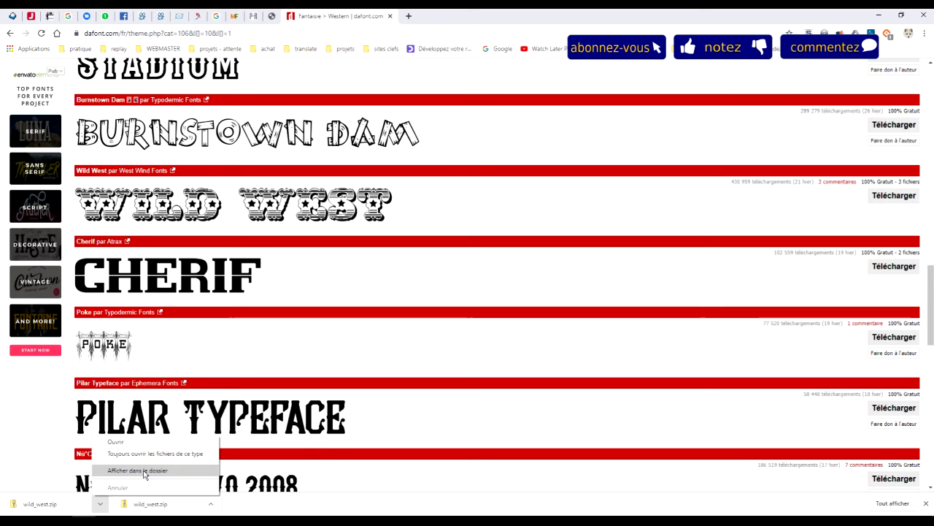
{"action": "left_click", "coordinate": [144, 473]}
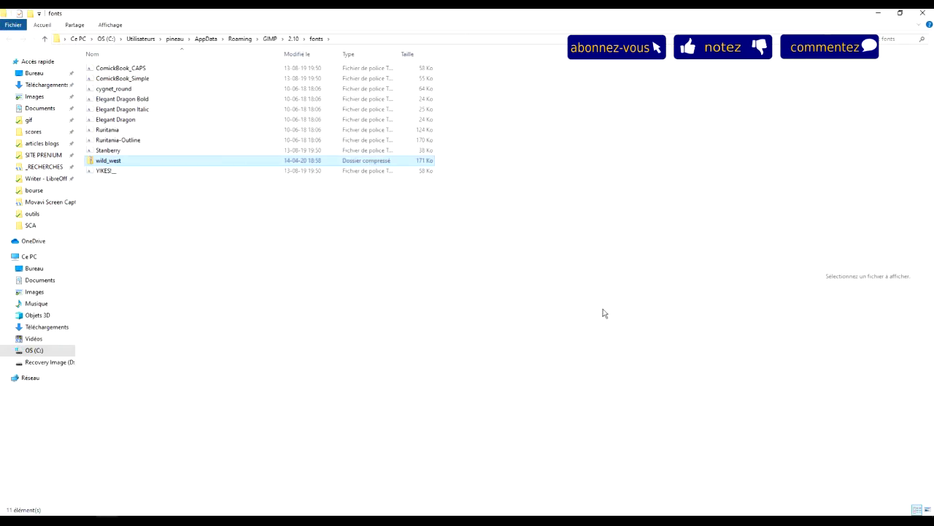
Extract the wild_west archive into its own wild_west folder.
{"action": "double_click", "coordinate": [112, 162]}
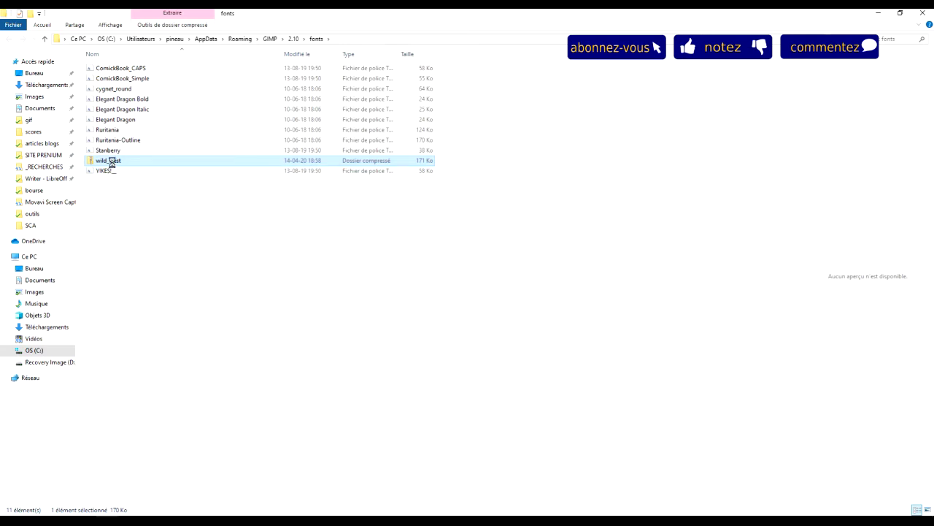
{"action": "right_click", "coordinate": [112, 164]}
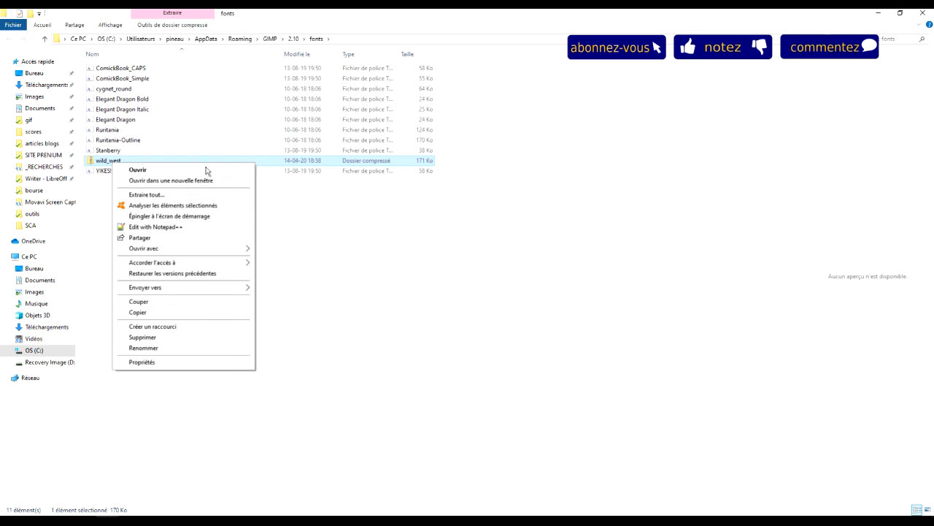
{"action": "left_click", "coordinate": [191, 195]}
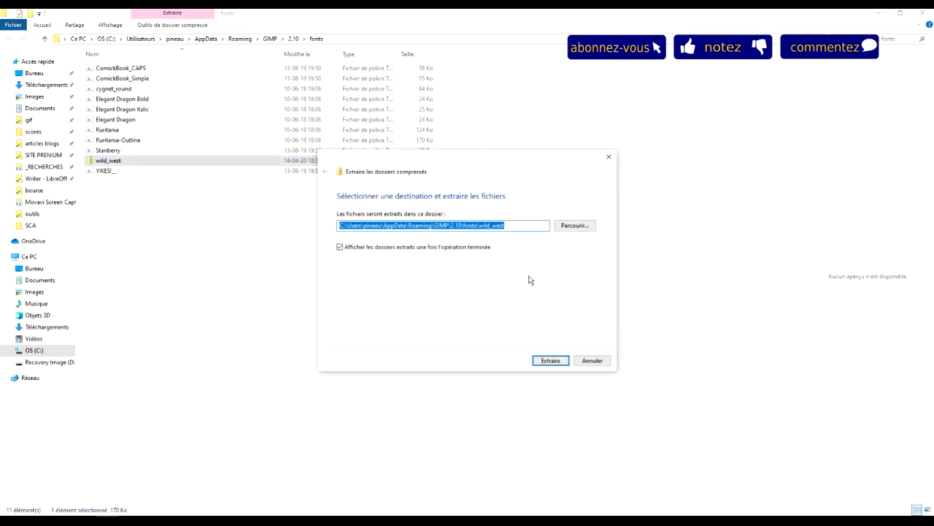
{"action": "left_click", "coordinate": [549, 360]}
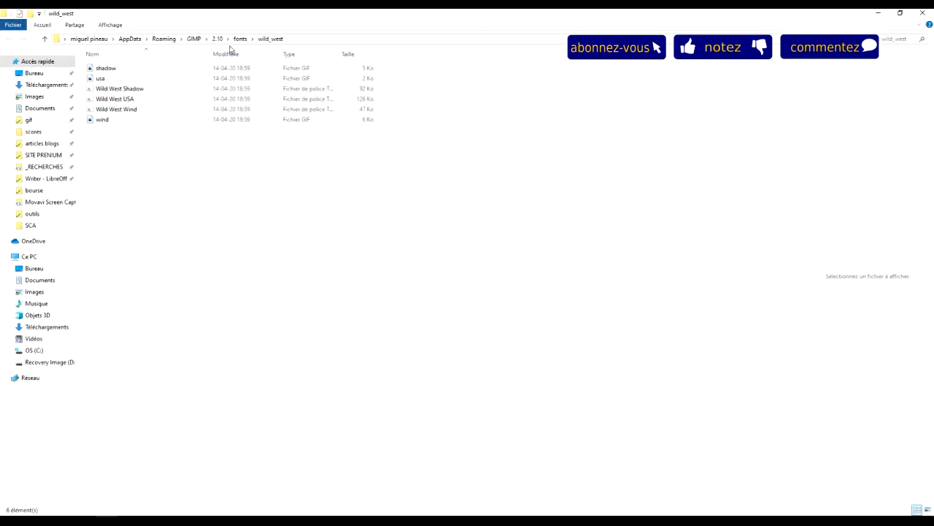
Delete the wild_west.zip archive from the fonts folder.
{"action": "left_click", "coordinate": [238, 43]}
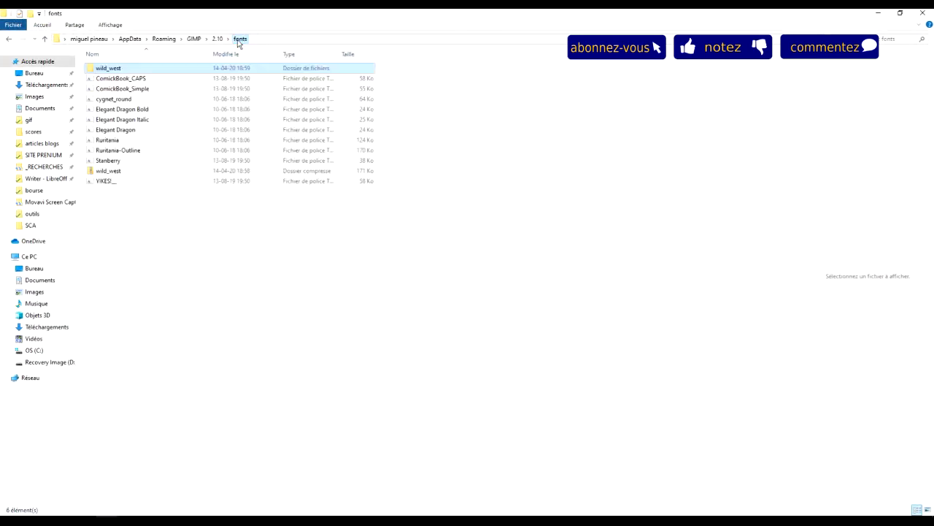
{"action": "left_click", "coordinate": [106, 171]}
{"action": "key", "text": "Delete"}
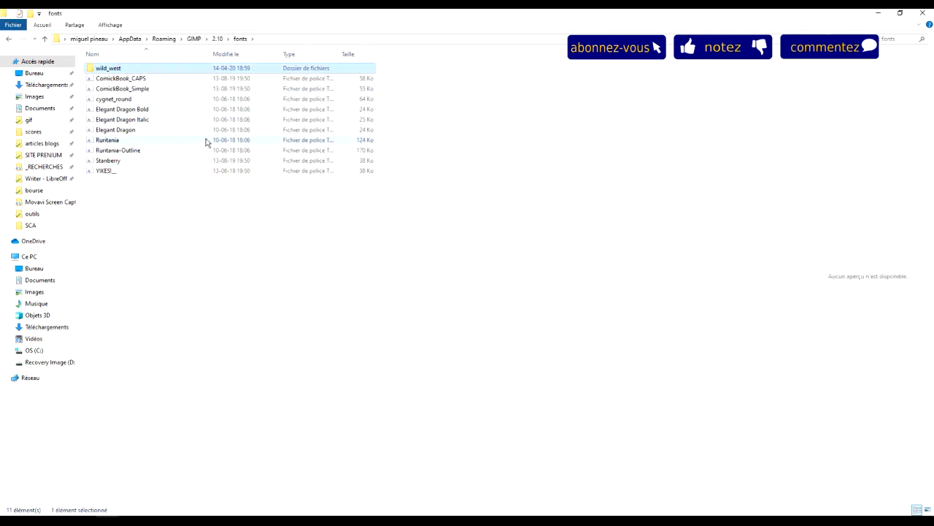
Cut the three Wild West font files from wild_west and paste them into fonts.
{"action": "double_click", "coordinate": [122, 69]}
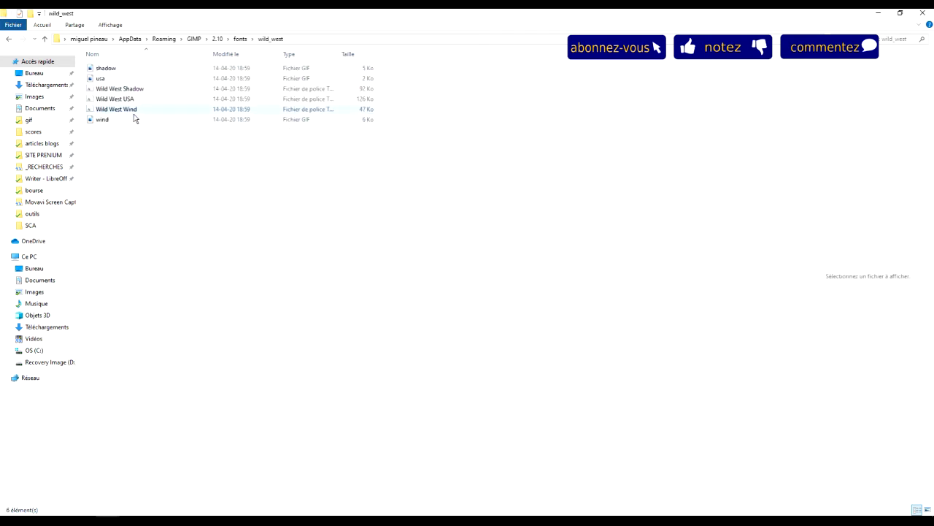
{"action": "left_click", "coordinate": [148, 110]}
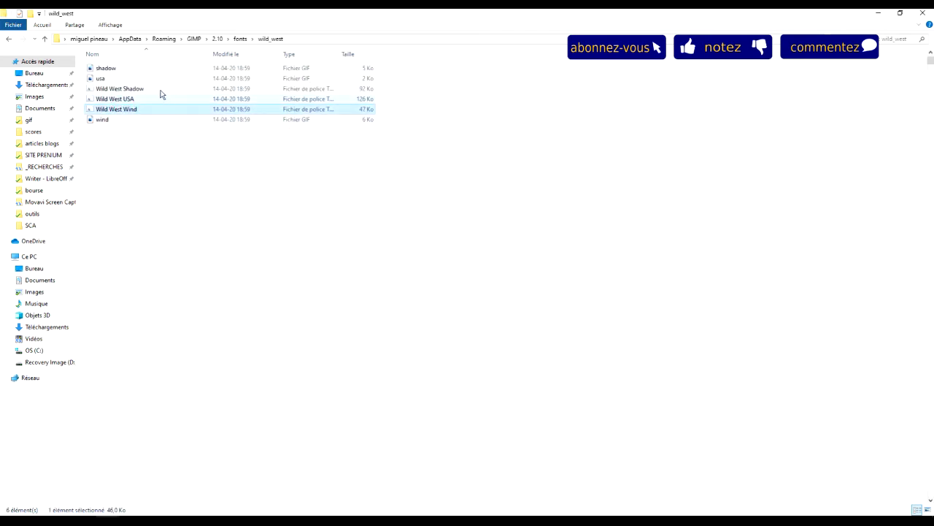
{"action": "left_click", "coordinate": [161, 90], "text": "shift"}
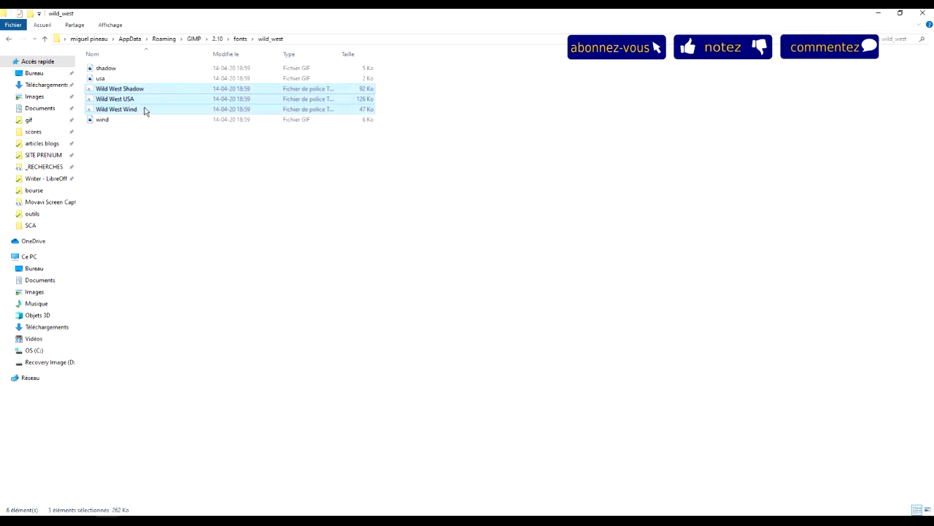
{"action": "key", "text": "ctrl+x"}
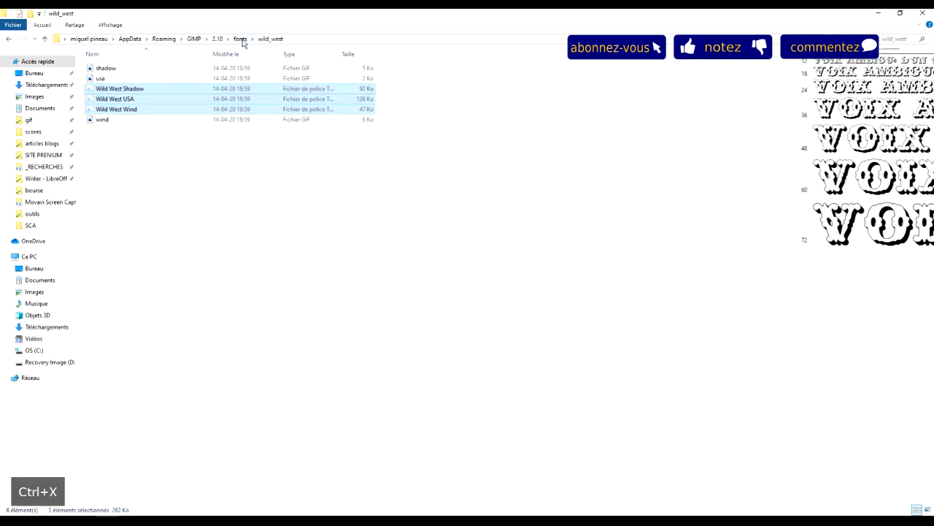
{"action": "left_click", "coordinate": [241, 39]}
{"action": "key", "text": "ctrl+v"}
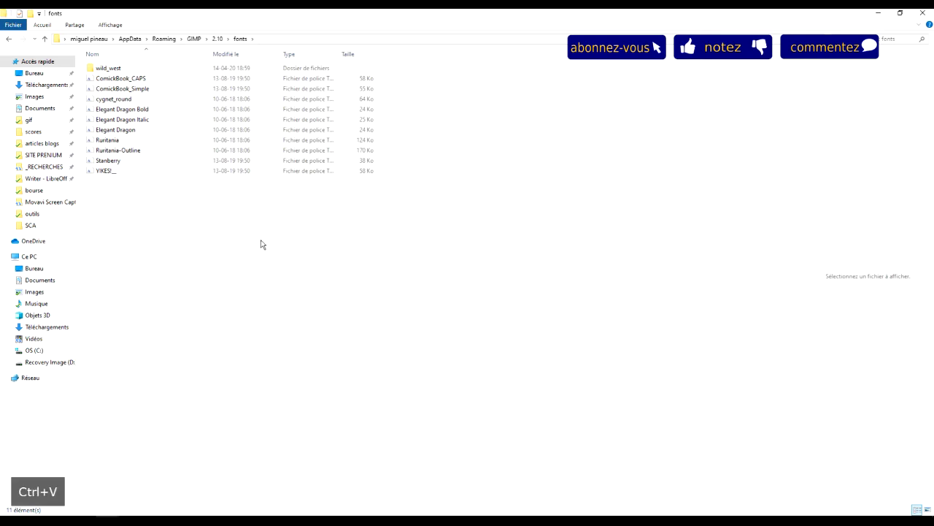
Delete the empty wild_west folder, widen the Type column, and return to GIMP.
{"action": "double_click", "coordinate": [110, 68]}
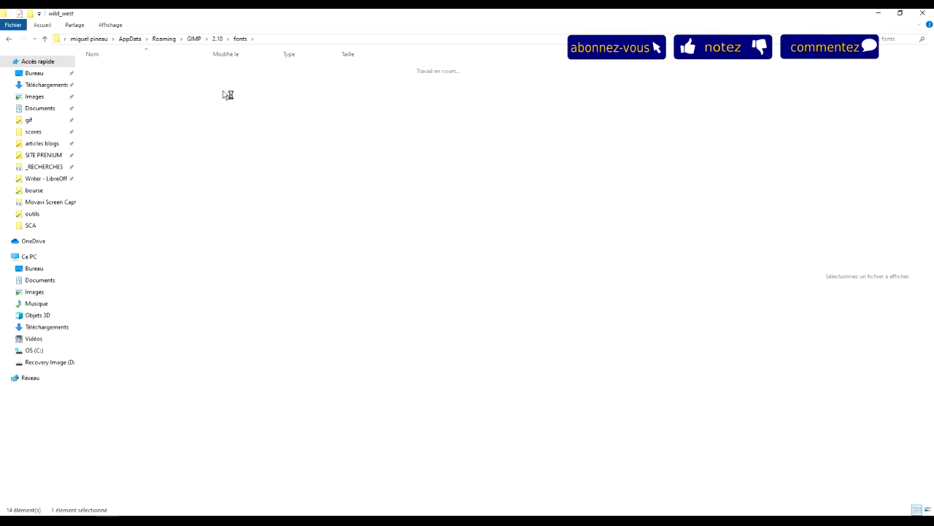
{"action": "left_click", "coordinate": [241, 40]}
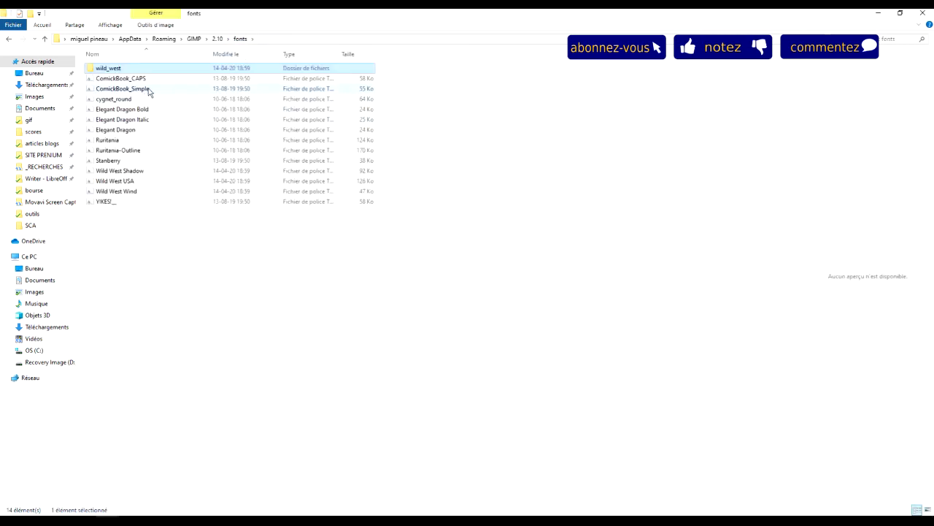
{"action": "key", "text": "Delete"}
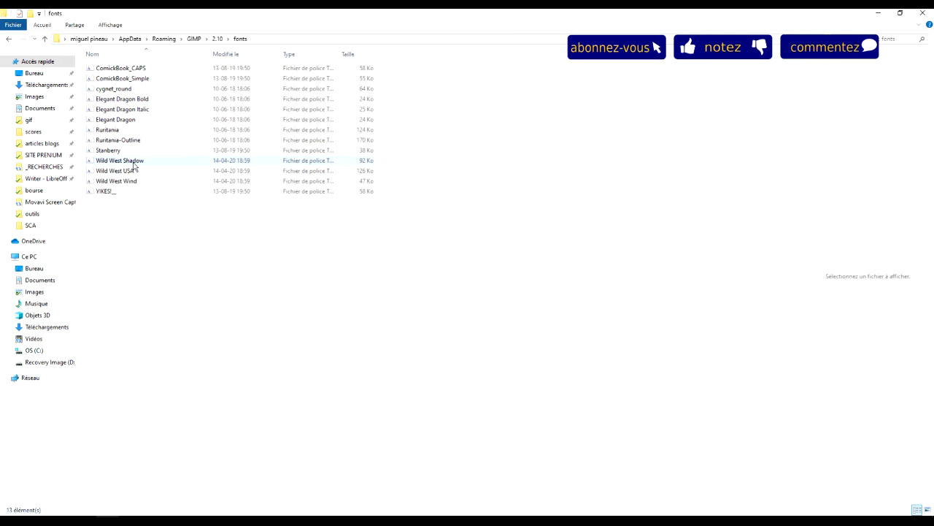
{"action": "left_click", "coordinate": [133, 162]}
{"action": "left_click", "coordinate": [130, 181], "text": "shift"}
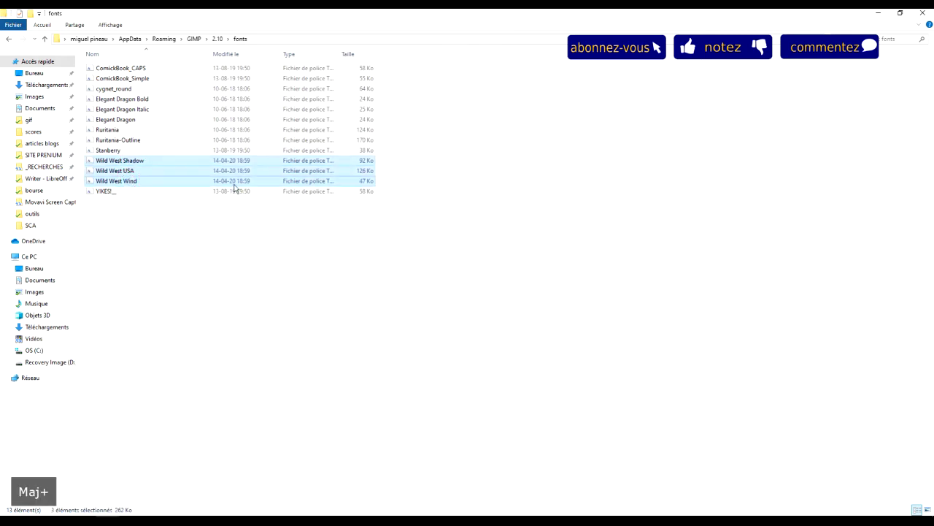
{"action": "mouse_move", "coordinate": [303, 54]}
{"action": "left_click_drag", "start_coordinate": [339, 54], "coordinate": [478, 54]}
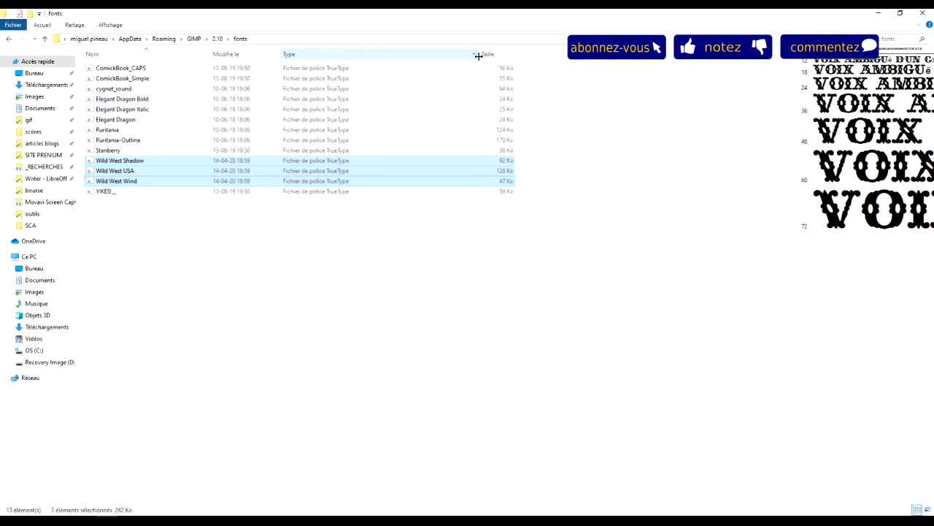
{"action": "left_click", "coordinate": [343, 308]}
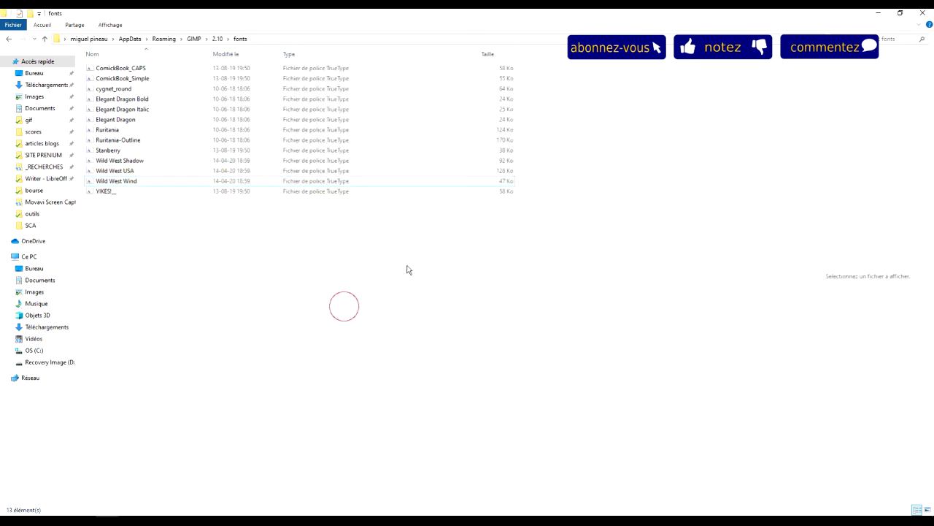
{"action": "left_click", "coordinate": [182, 513]}
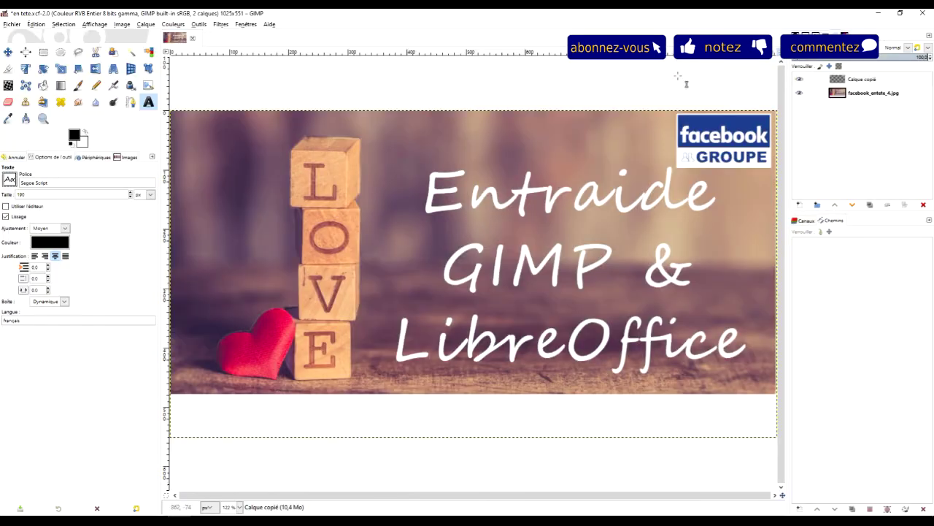
{"action": "left_click", "coordinate": [85, 511]}
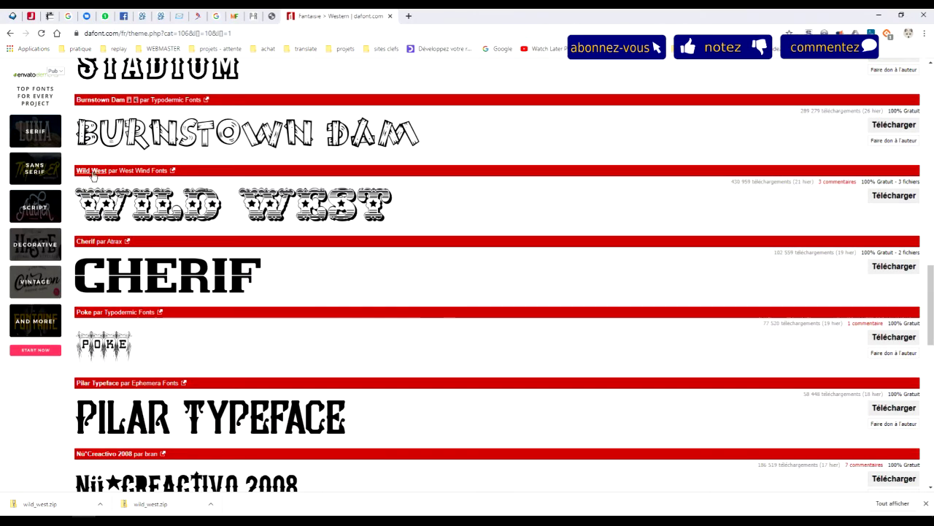
{"action": "left_click", "coordinate": [182, 513]}
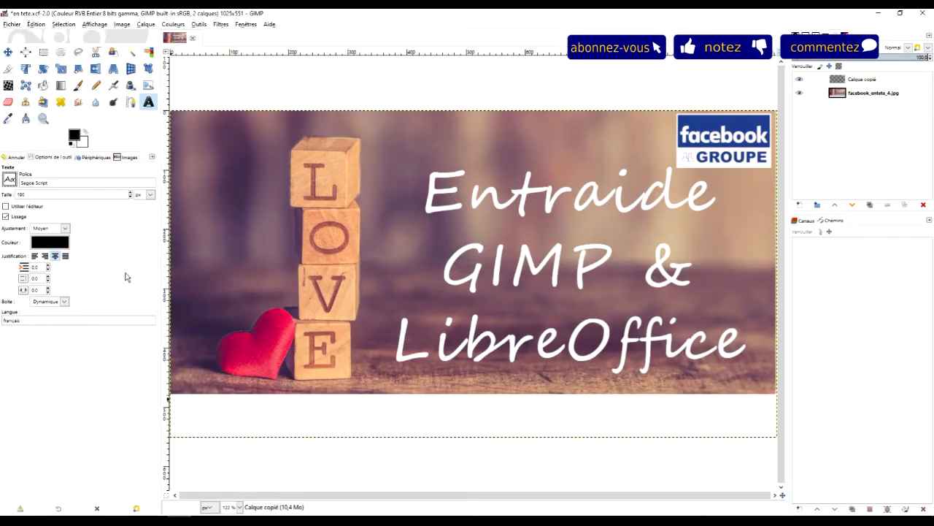
{"action": "left_click", "coordinate": [10, 180]}
{"action": "left_click_drag", "start_coordinate": [86, 273], "coordinate": [85, 298]}
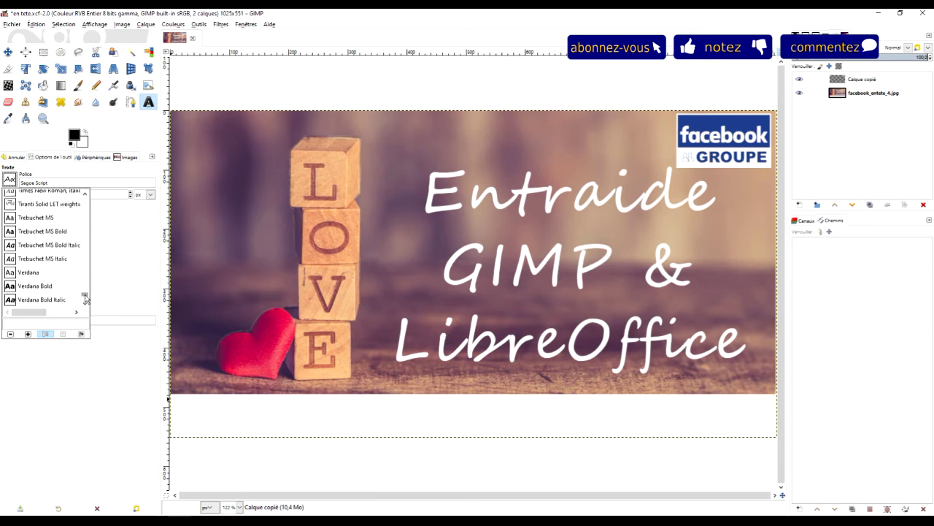
{"action": "scroll", "coordinate": [86, 299], "scroll_direction": "down", "scroll_amount": 2}
{"action": "scroll", "coordinate": [85, 298], "scroll_direction": "down", "scroll_amount": 2}
{"action": "scroll", "coordinate": [55, 248], "scroll_direction": "down", "scroll_amount": 1}
{"action": "scroll", "coordinate": [58, 236], "scroll_direction": "down", "scroll_amount": 1}
{"action": "scroll", "coordinate": [62, 228], "scroll_direction": "up", "scroll_amount": 1}
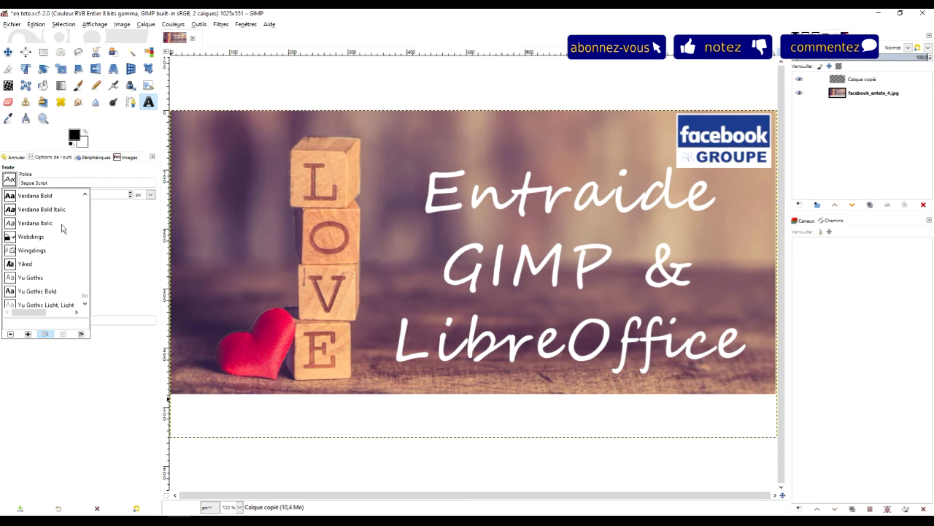
{"action": "scroll", "coordinate": [52, 262], "scroll_direction": "down", "scroll_amount": 1}
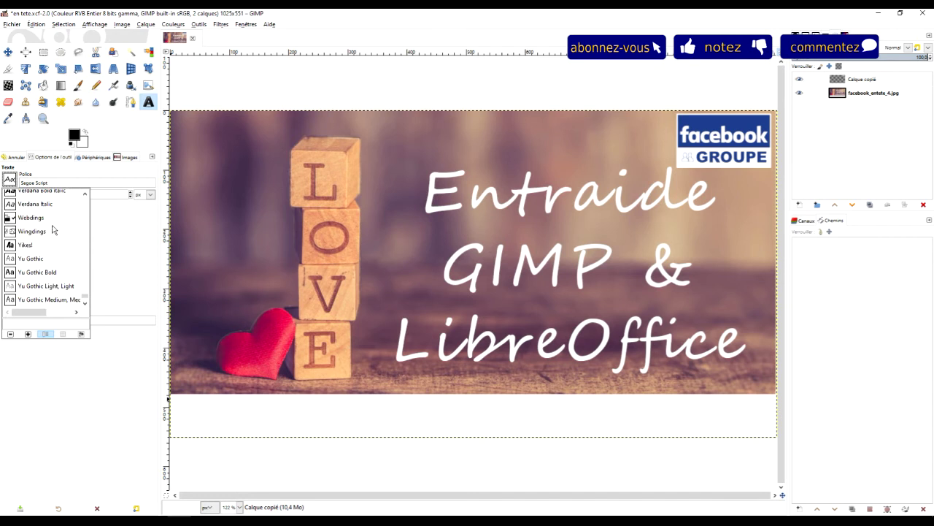
{"action": "scroll", "coordinate": [64, 261], "scroll_direction": "up", "scroll_amount": 1}
{"action": "scroll", "coordinate": [64, 255], "scroll_direction": "up", "scroll_amount": 2}
{"action": "scroll", "coordinate": [65, 251], "scroll_direction": "up", "scroll_amount": 1}
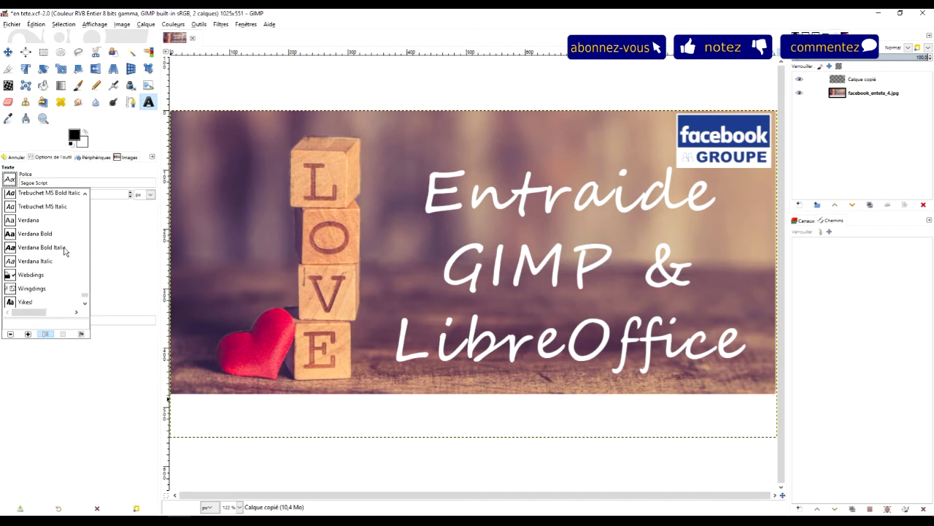
Quit GIMP, discarding unsaved changes to the header image, so the fonts reload.
{"action": "left_click", "coordinate": [140, 250]}
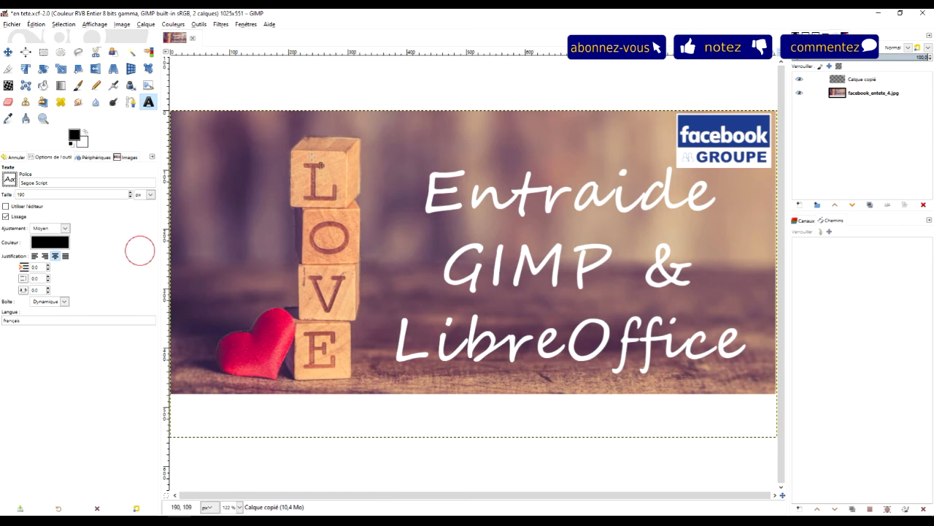
{"action": "left_click", "coordinate": [925, 16]}
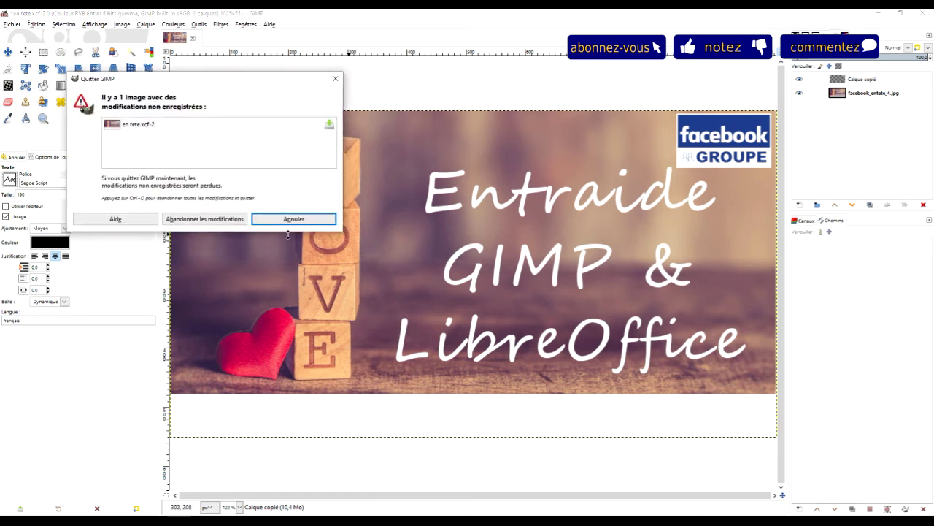
{"action": "left_click", "coordinate": [208, 217]}
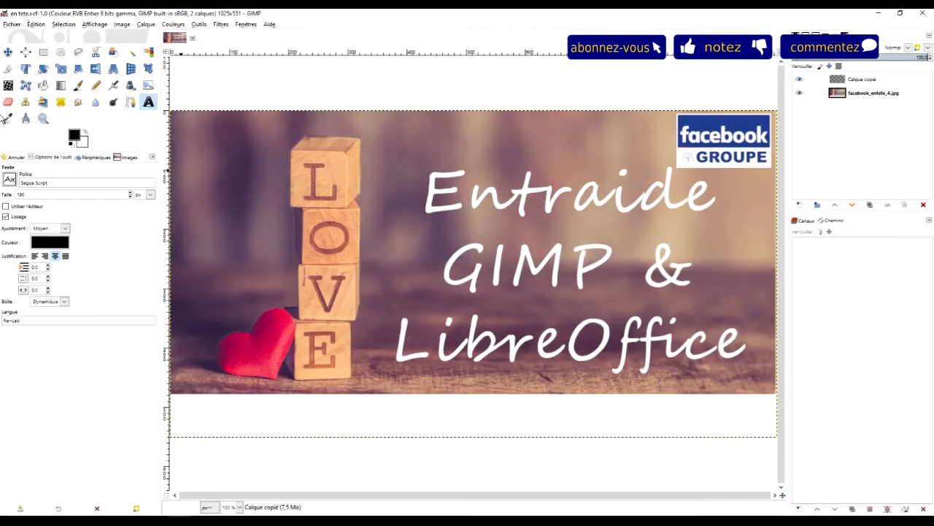
Scroll the Text tool font list to confirm the Wild West fonts are installed.
{"action": "left_click", "coordinate": [11, 24]}
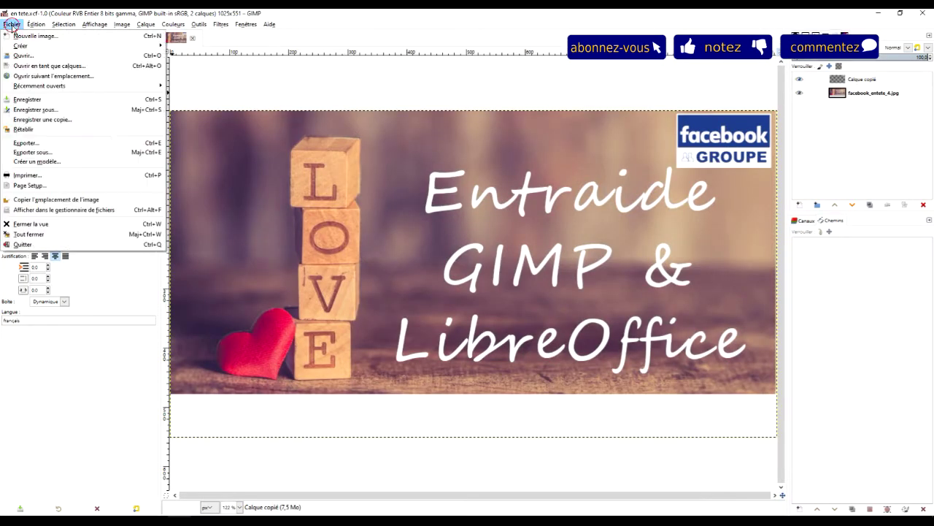
{"action": "left_click", "coordinate": [89, 303]}
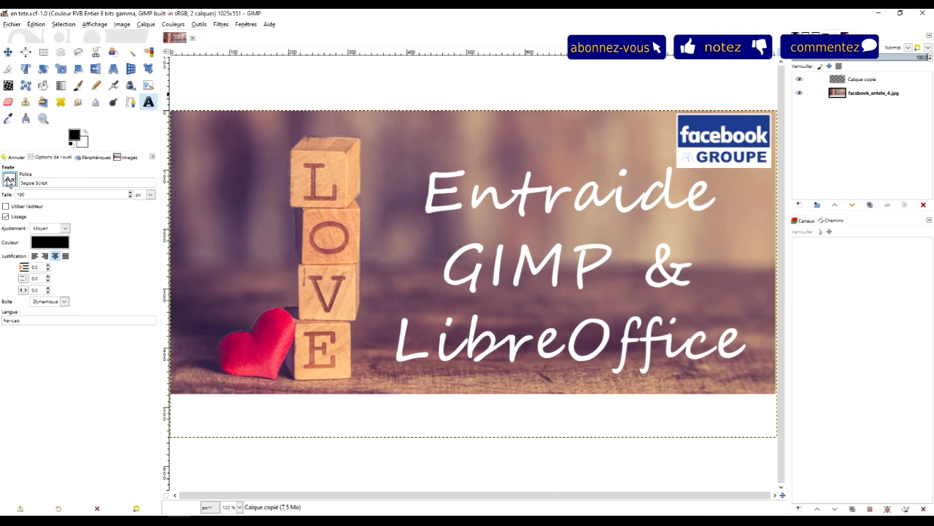
{"action": "left_click", "coordinate": [8, 180]}
{"action": "scroll", "coordinate": [42, 261], "scroll_direction": "down", "scroll_amount": 2}
{"action": "scroll", "coordinate": [66, 266], "scroll_direction": "down", "scroll_amount": 2}
{"action": "left_click_drag", "start_coordinate": [85, 274], "coordinate": [85, 296]}
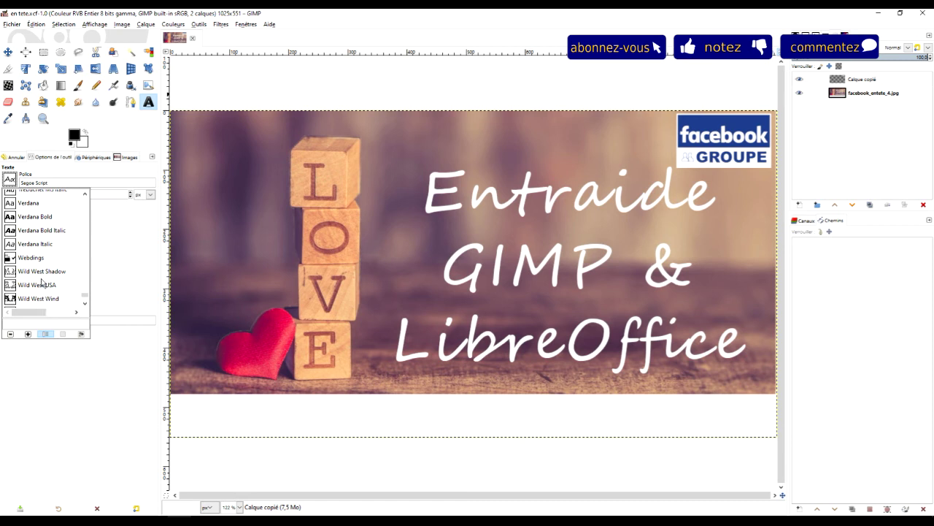
{"action": "left_click", "coordinate": [89, 382]}
Create a new 1025 × 551 pixel image via Fichier > Nouvelle image.
{"action": "left_click", "coordinate": [12, 24]}
{"action": "left_click", "coordinate": [32, 36]}
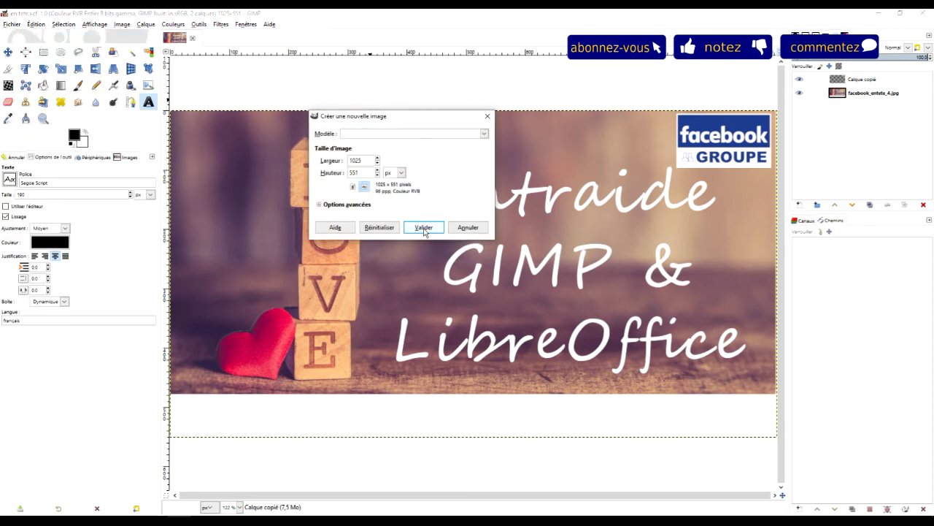
{"action": "left_click", "coordinate": [425, 229]}
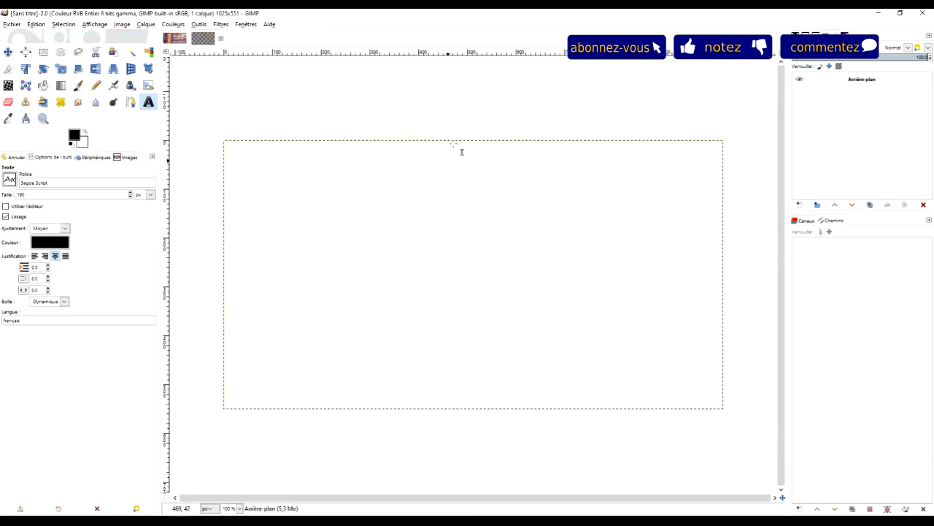
Select the Wild West Shadow font in the Text tool's font list.
{"action": "left_click", "coordinate": [10, 179]}
{"action": "left_click_drag", "start_coordinate": [85, 272], "coordinate": [84, 296]}
{"action": "scroll", "coordinate": [59, 267], "scroll_direction": "down", "scroll_amount": 1}
{"action": "scroll", "coordinate": [59, 245], "scroll_direction": "up", "scroll_amount": 3}
{"action": "scroll", "coordinate": [58, 242], "scroll_direction": "down", "scroll_amount": 4}
{"action": "scroll", "coordinate": [57, 241], "scroll_direction": "down", "scroll_amount": 3}
{"action": "scroll", "coordinate": [57, 241], "scroll_direction": "down", "scroll_amount": 2}
{"action": "scroll", "coordinate": [60, 239], "scroll_direction": "up", "scroll_amount": 2}
{"action": "left_click", "coordinate": [46, 286]}
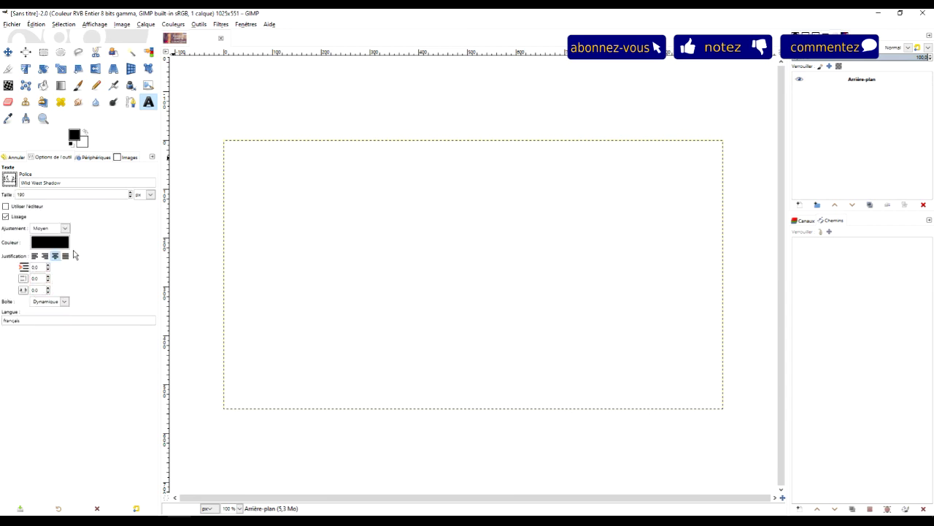
Type 'wild' in an enlarged text box at the top, then draw a second box below.
{"action": "left_click_drag", "start_coordinate": [269, 182], "coordinate": [589, 318]}
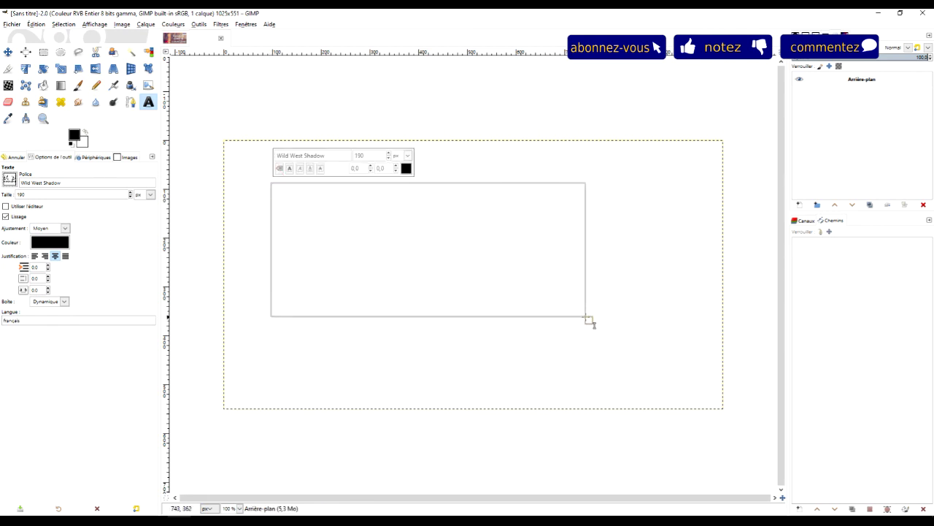
{"action": "type", "text": "w"}
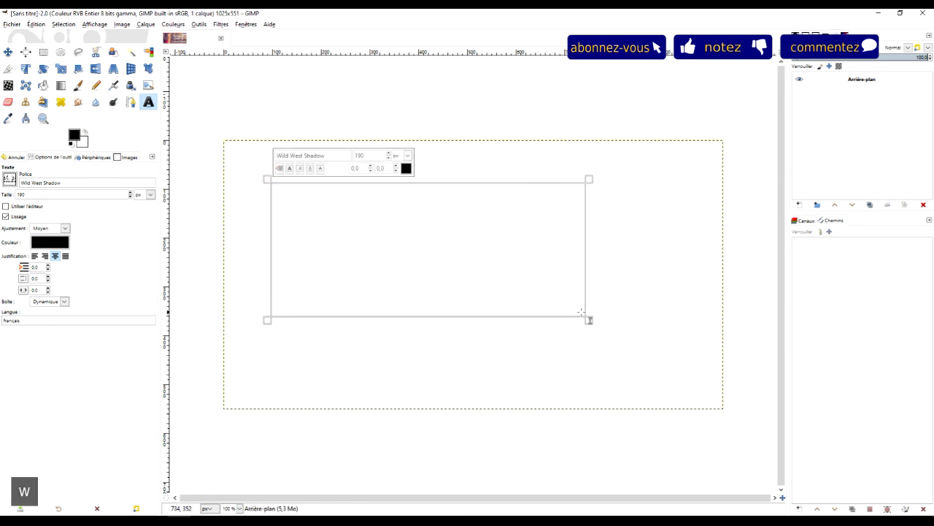
{"action": "type", "text": "l"}
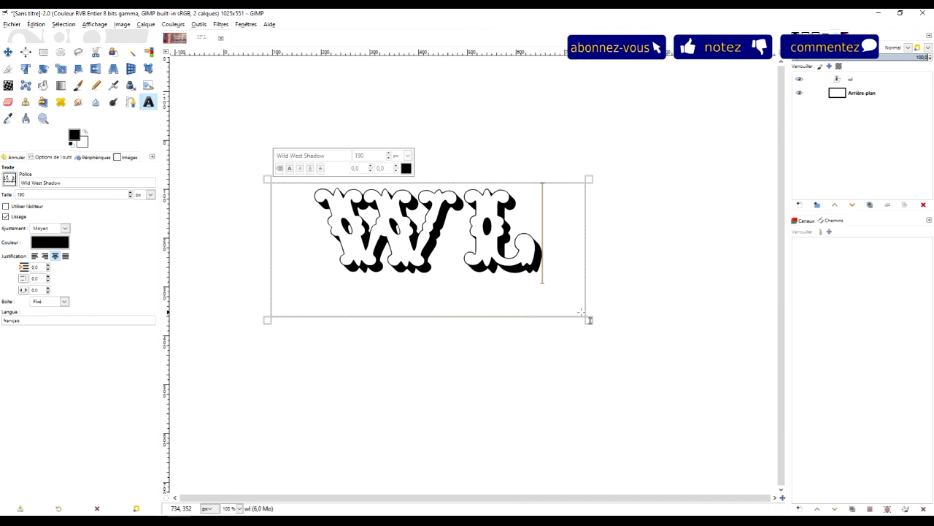
{"action": "key", "text": "BackSpace"}
{"action": "type", "text": "ild"}
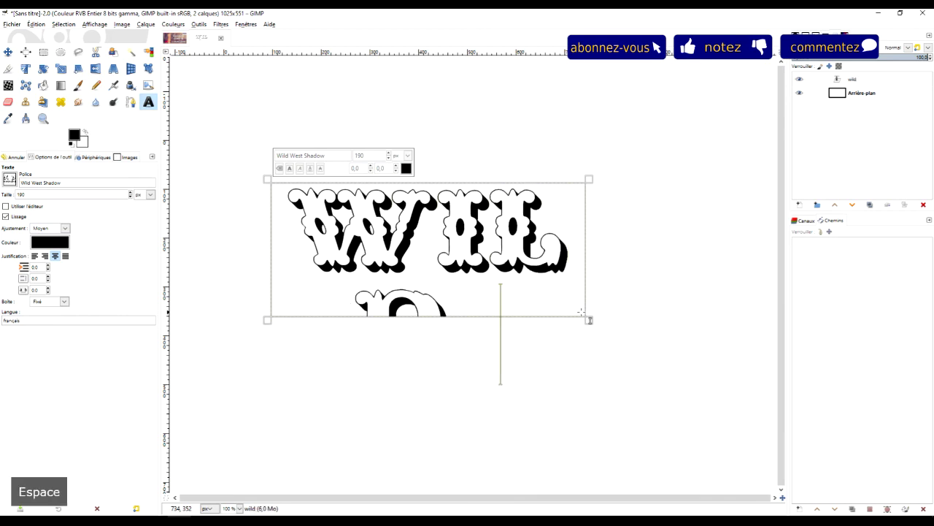
{"action": "left_click_drag", "start_coordinate": [588, 320], "coordinate": [740, 378]}
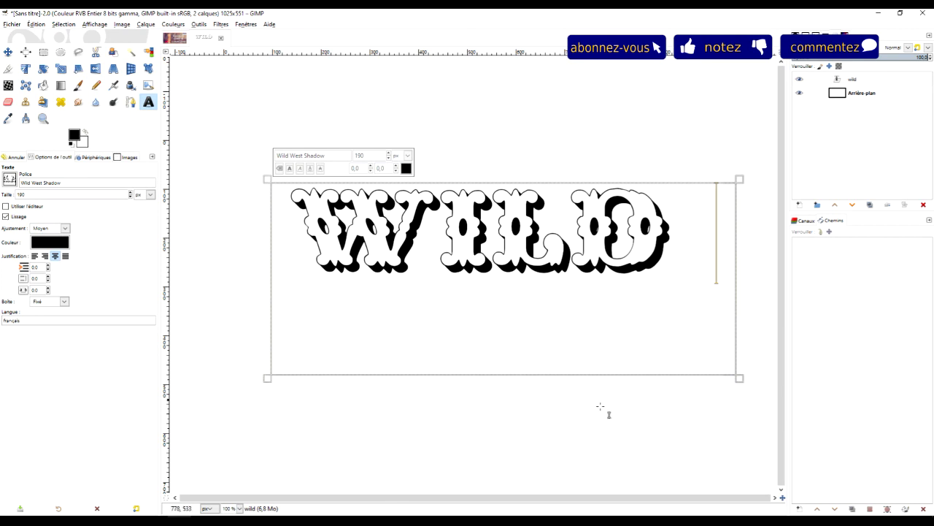
{"action": "left_click", "coordinate": [588, 433]}
{"action": "left_click_drag", "start_coordinate": [246, 298], "coordinate": [664, 451]}
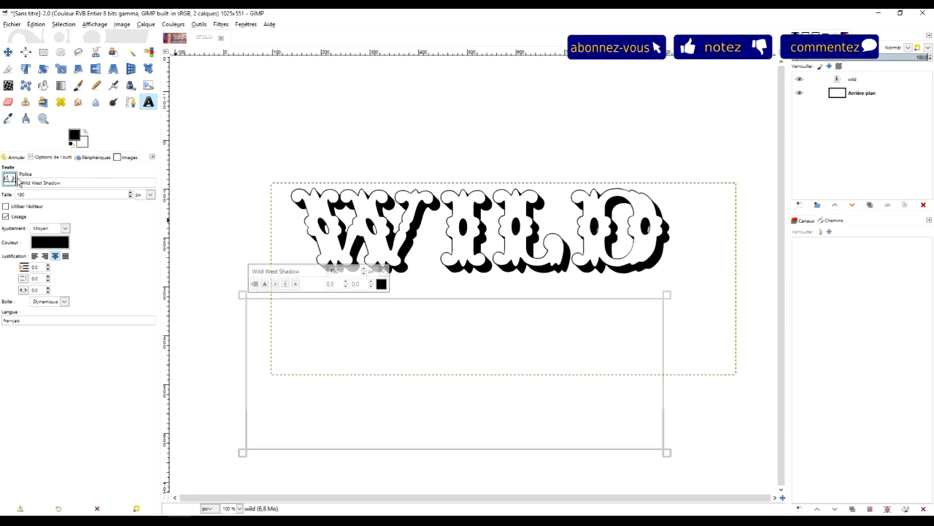
Type 'ddsds' in the Wild West USA font as the second line.
{"action": "left_click", "coordinate": [9, 178]}
{"action": "left_click", "coordinate": [38, 210]}
{"action": "type", "text": "ddsds"}
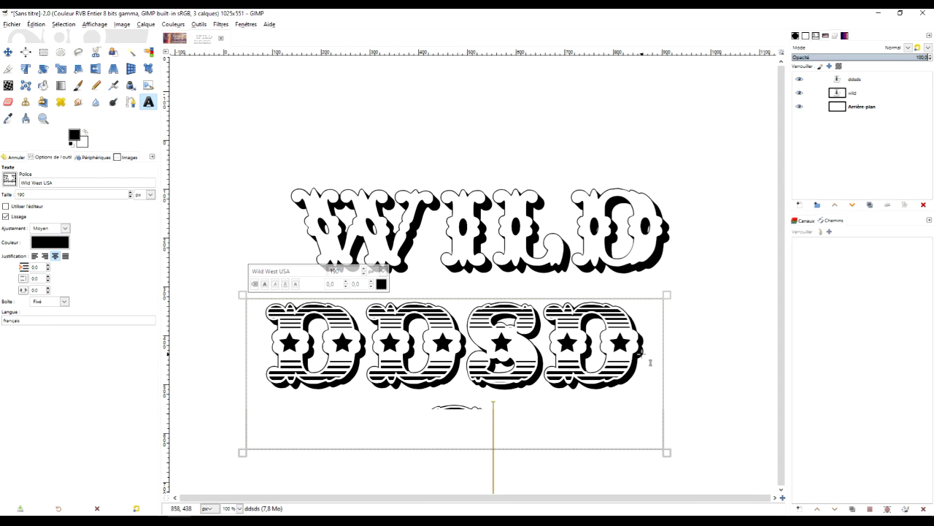
Change the WILD text to the Wild West Wind font.
{"action": "left_click", "coordinate": [697, 365]}
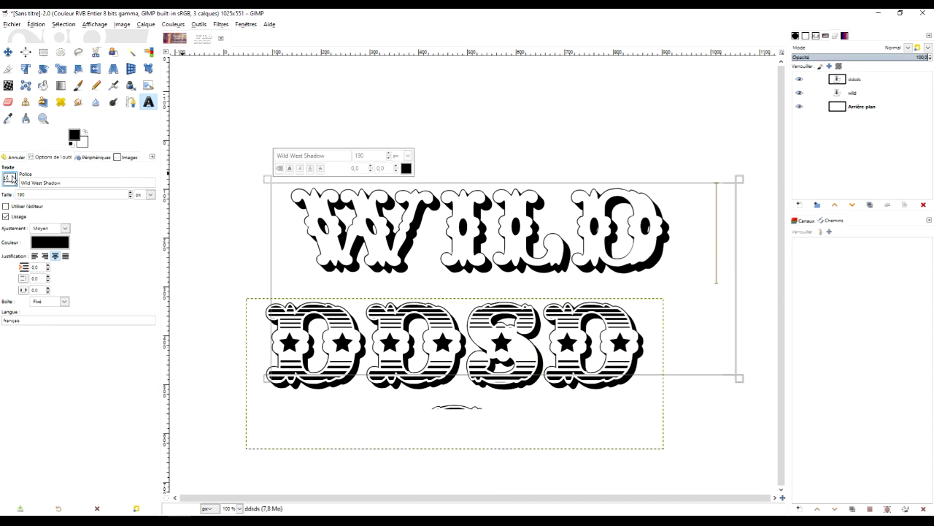
{"action": "left_click", "coordinate": [10, 179]}
{"action": "left_click", "coordinate": [45, 226]}
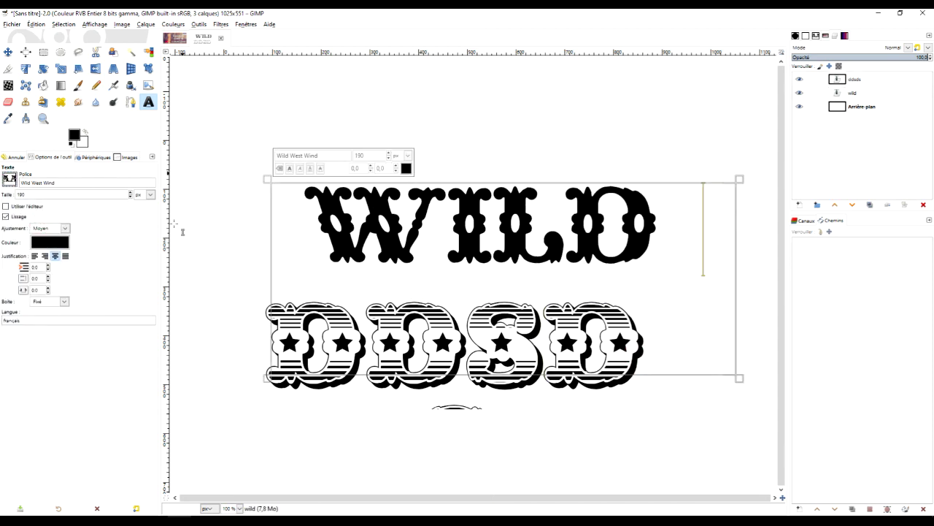
{"action": "left_click_drag", "start_coordinate": [657, 228], "coordinate": [304, 228]}
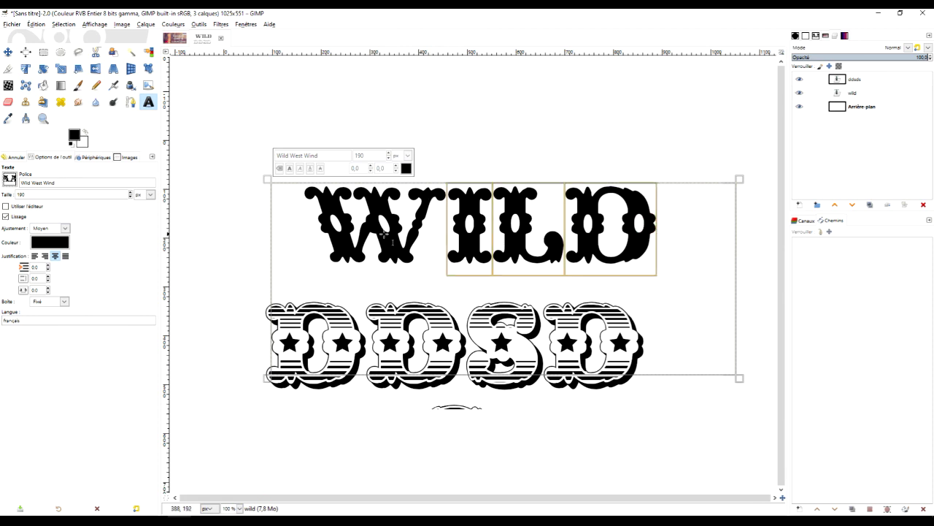
{"action": "left_click", "coordinate": [615, 151]}
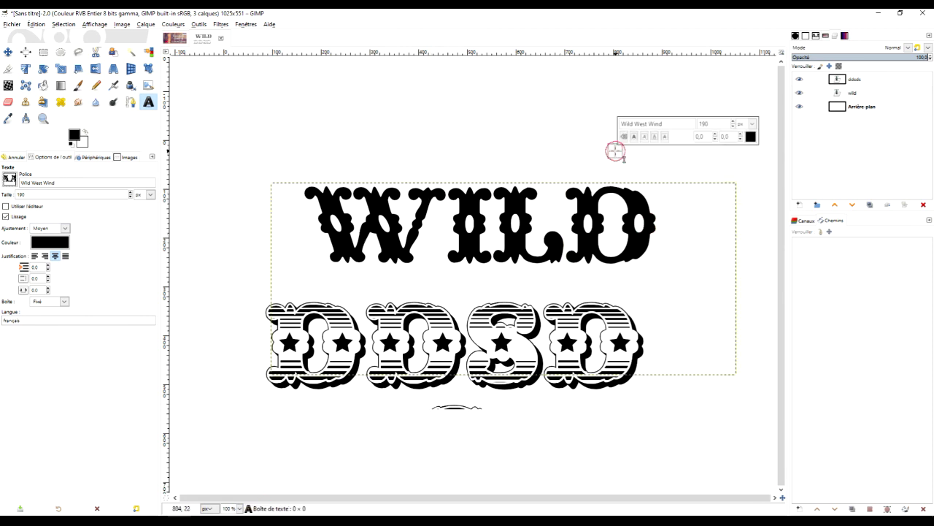
{"action": "left_click", "coordinate": [504, 161]}
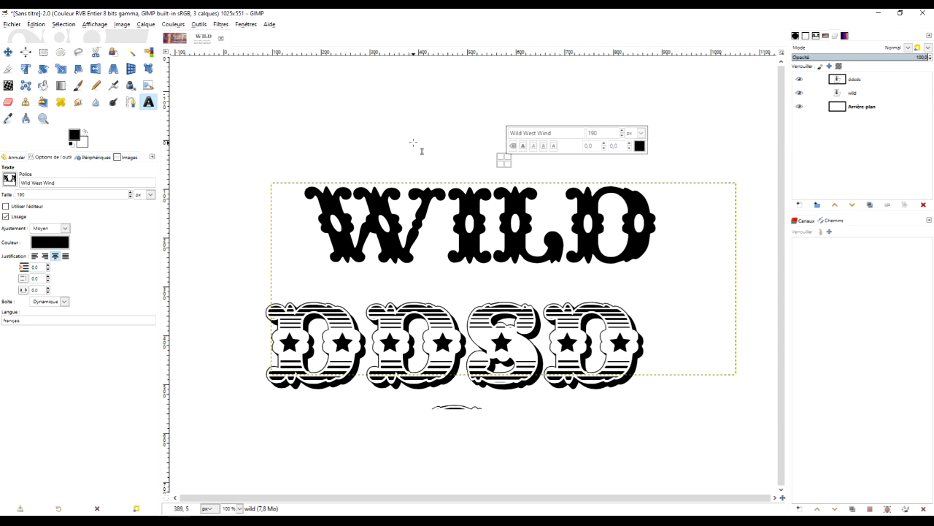
Switch to the en tete.xcf image tab showing the Entraide GIMP & LibreOffice banner.
{"action": "left_click", "coordinate": [181, 41]}
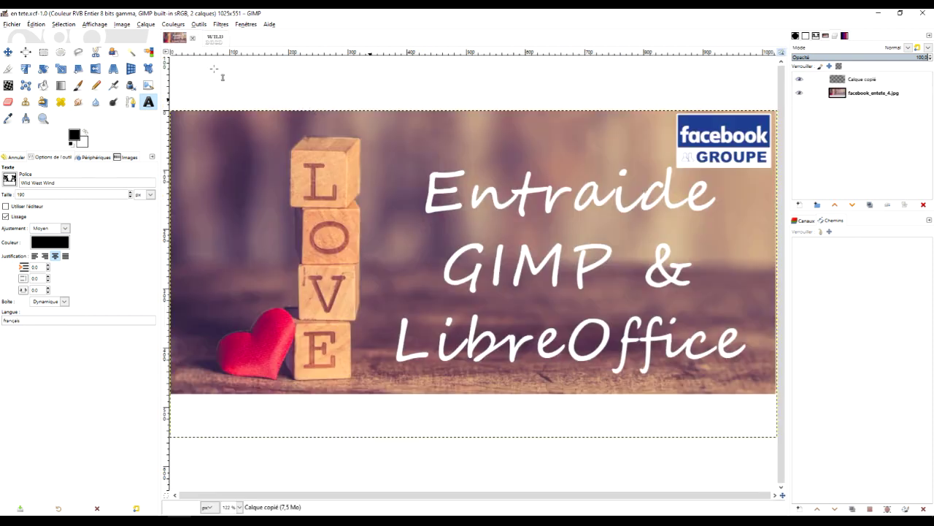